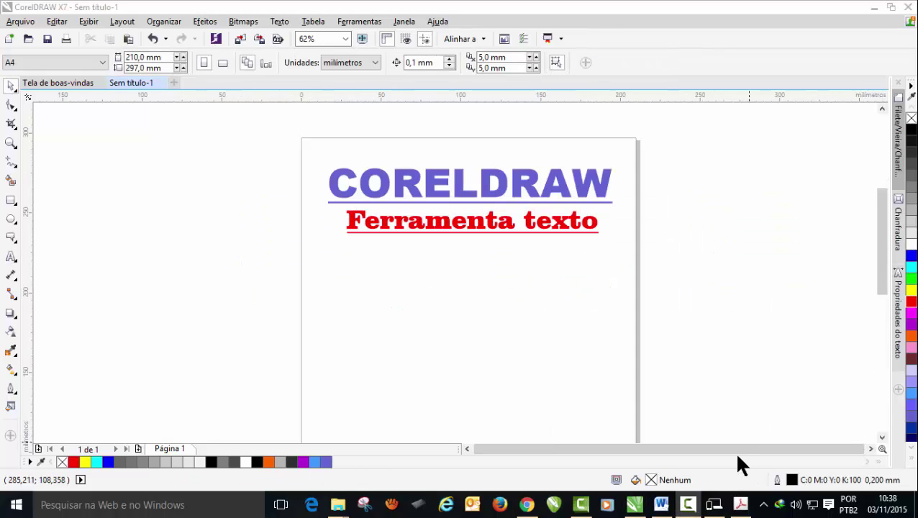
- Change the red 'Ferramenta texto' subtitle's font from Clarendon Blk BT to Century Gothic, then zoom in
left_click(532, 231)
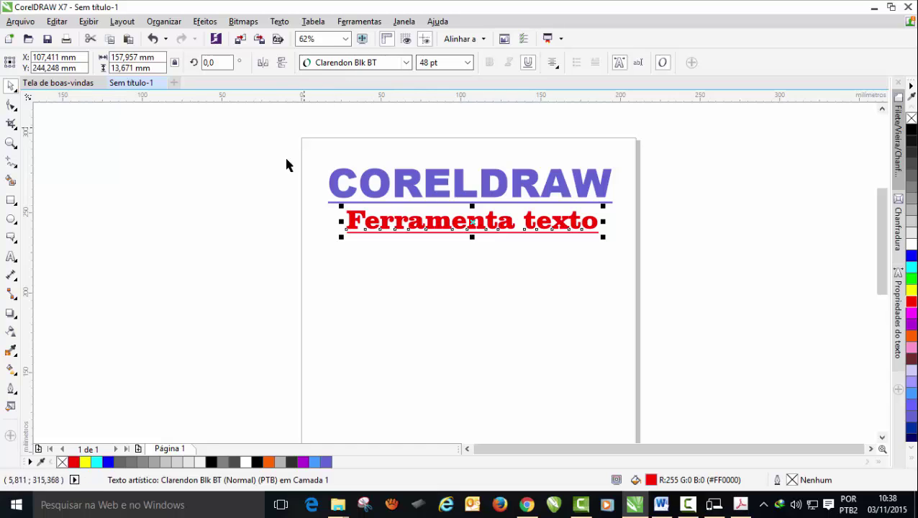
left_click(406, 63)
mouse_move(350, 96)
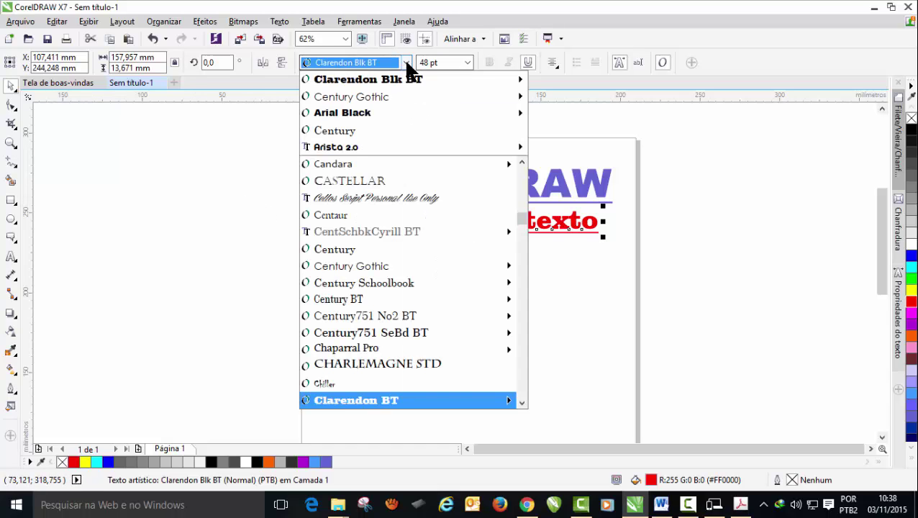
left_click(331, 97)
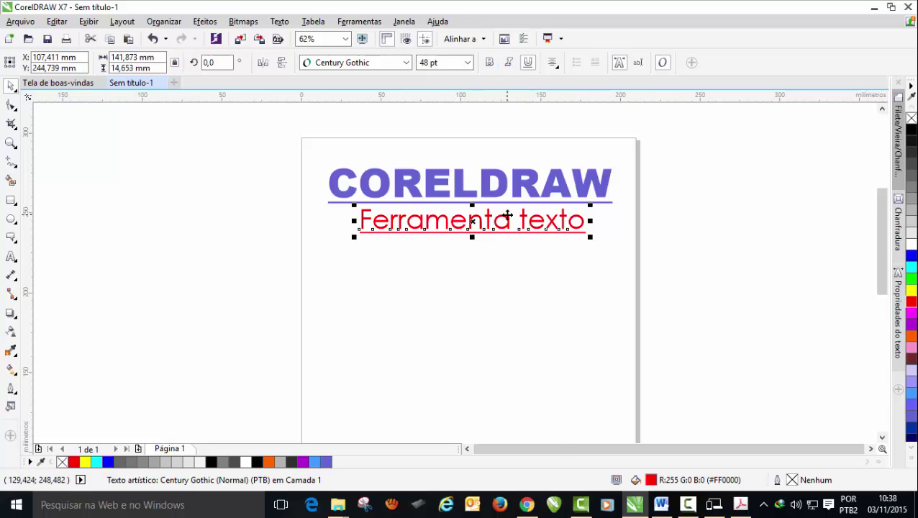
scroll(507, 215, "up", 2)
left_click_drag(885, 223, 879, 202)
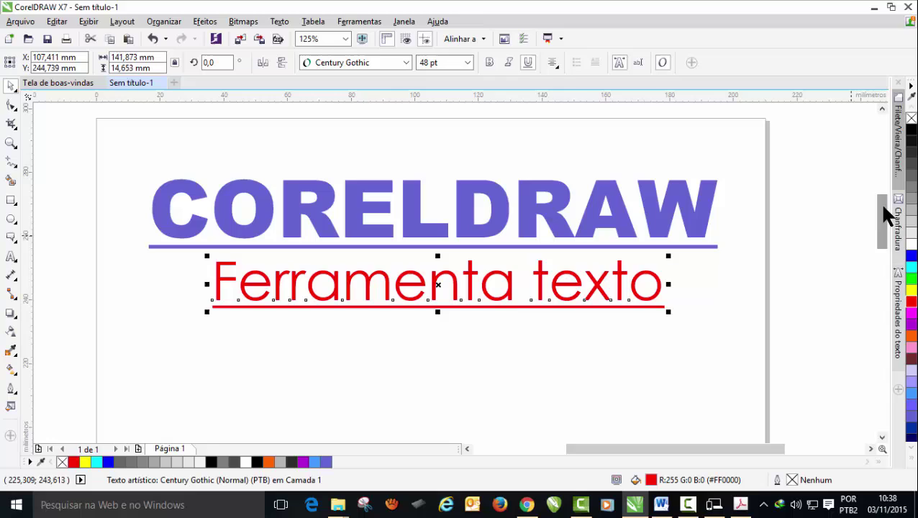
- Make the 'Ferramenta texto' subtitle bold italic and remove its underline
left_click(491, 62)
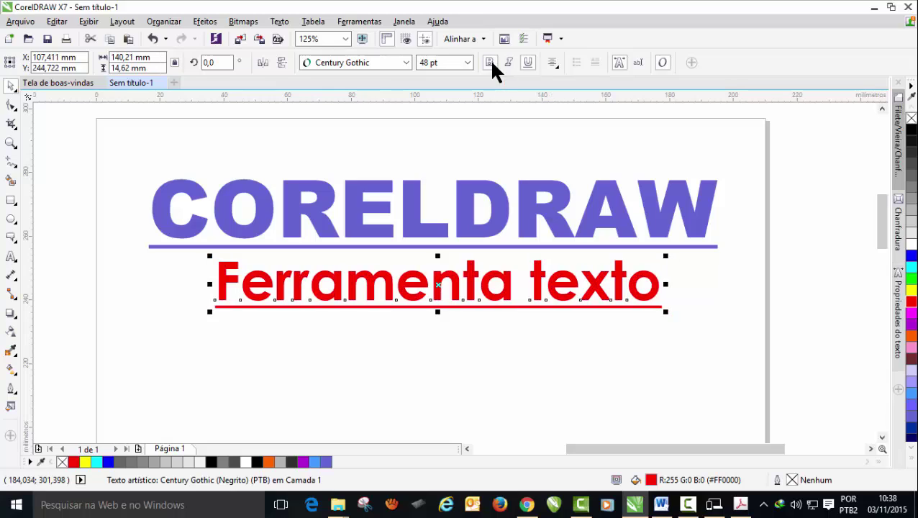
left_click(507, 63)
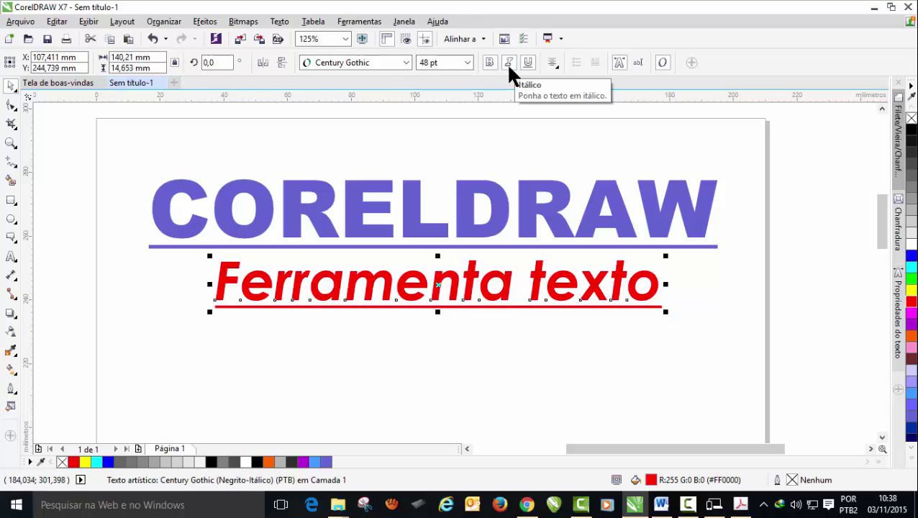
left_click(529, 62)
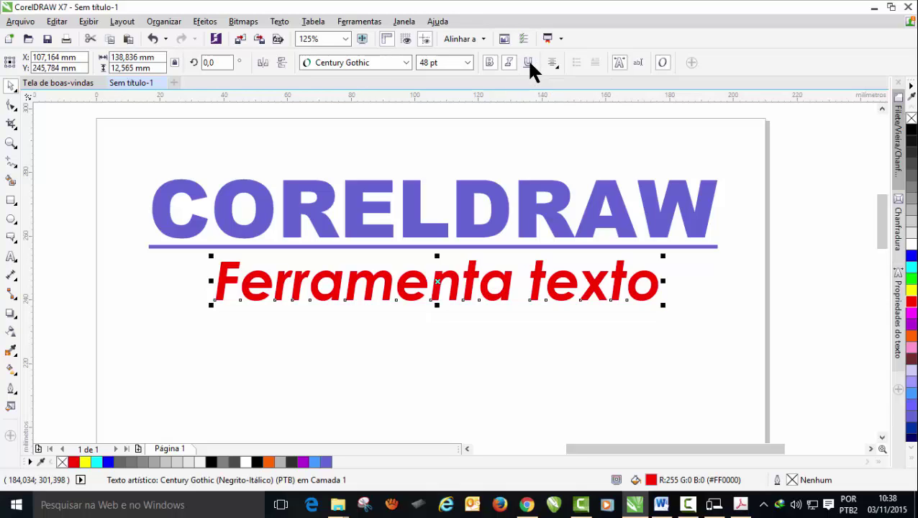
left_click(528, 63)
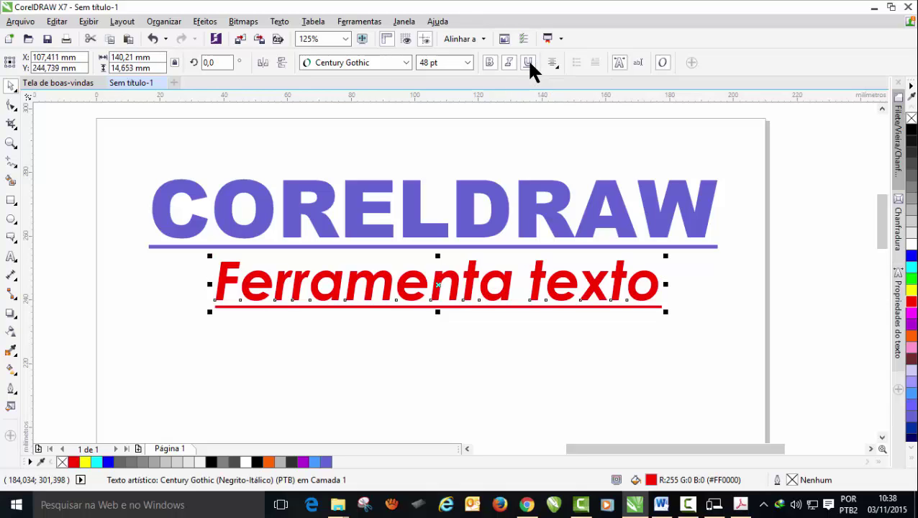
left_click(528, 63)
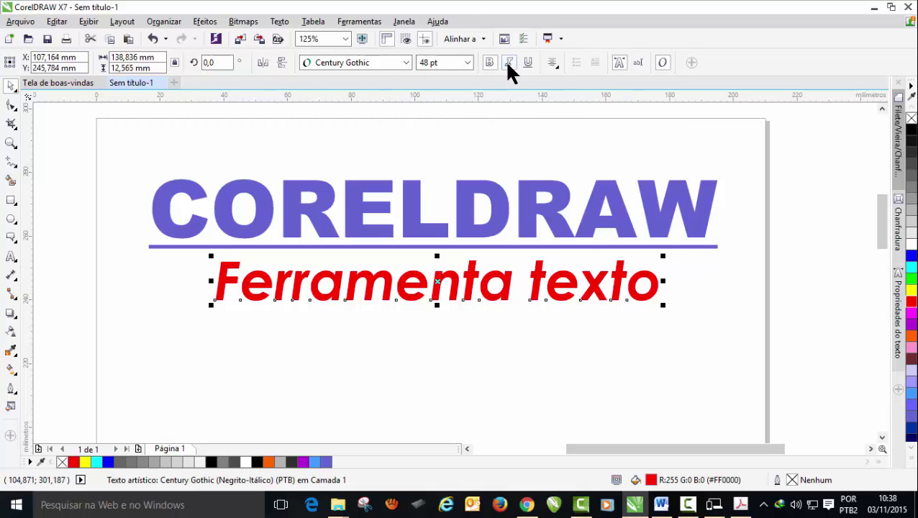
- Toggle the CORELDRAW title's underline off and back on, then reselect the subtitle
left_click(491, 196)
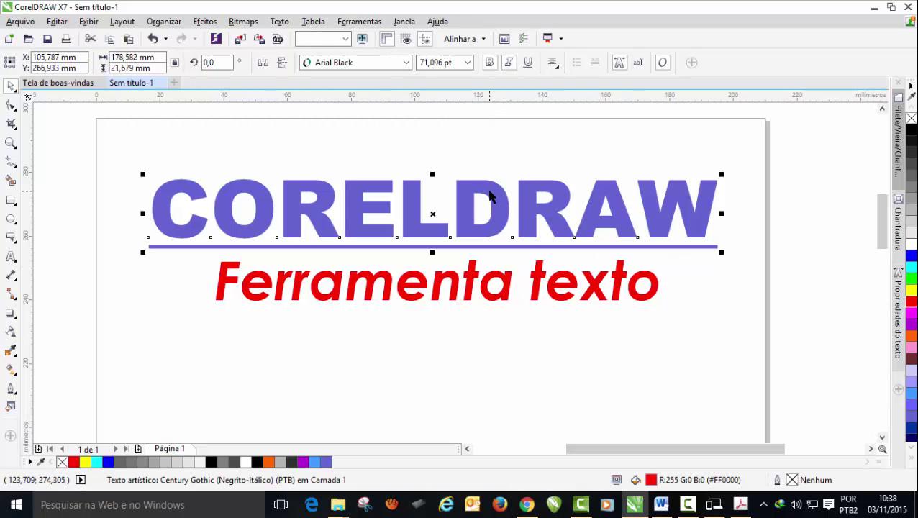
left_click(528, 63)
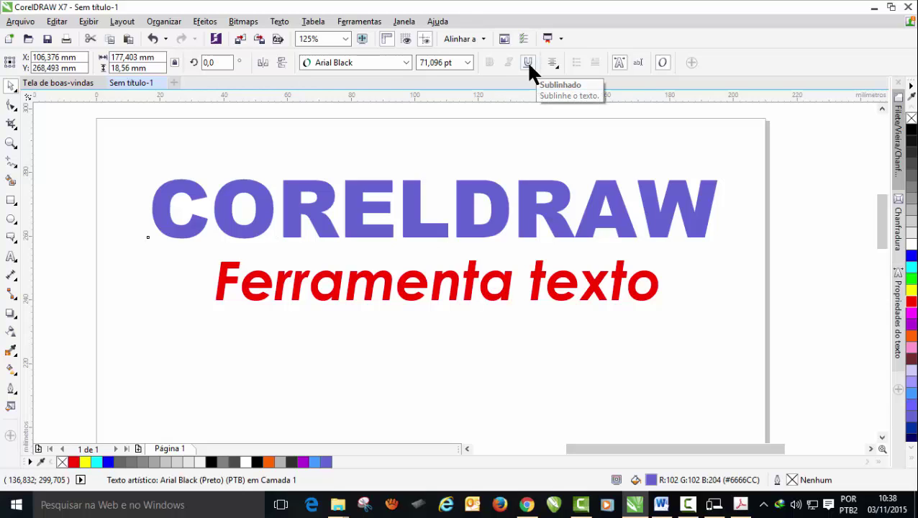
left_click(528, 63)
left_click(498, 301)
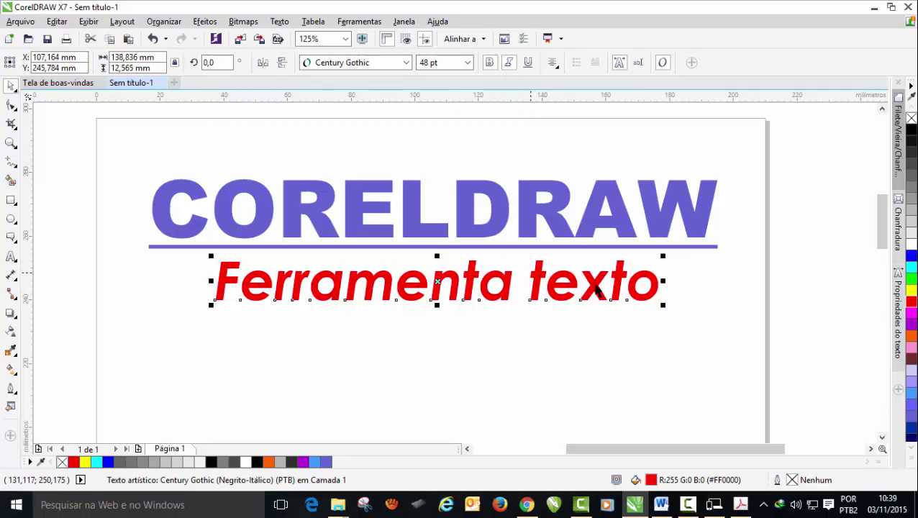
- Show the subtitle's Century Gothic, Negrito-Itálico, 48 pt settings in the Text Properties docker
left_click(619, 61)
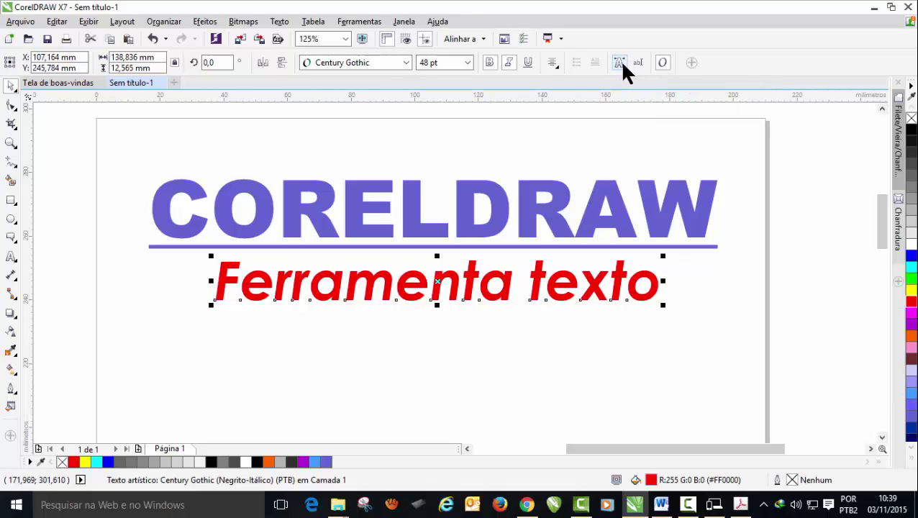
left_click(619, 61)
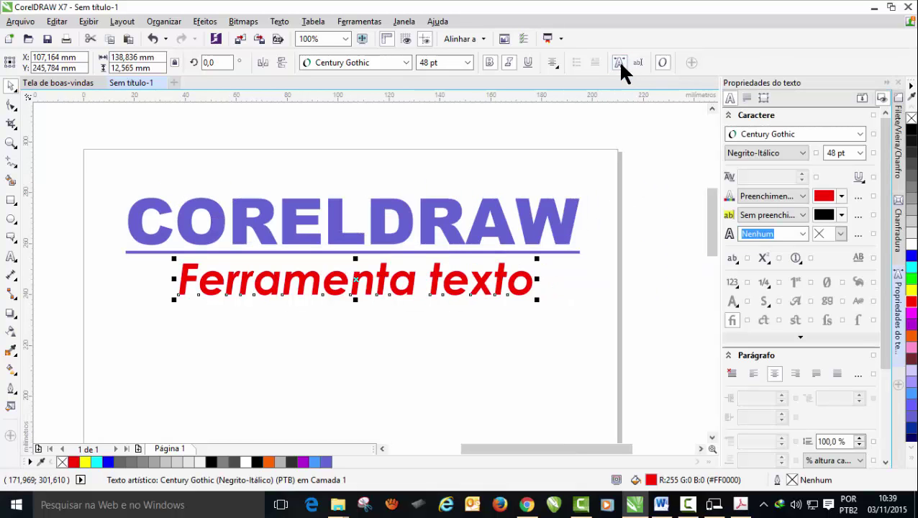
left_click(619, 61)
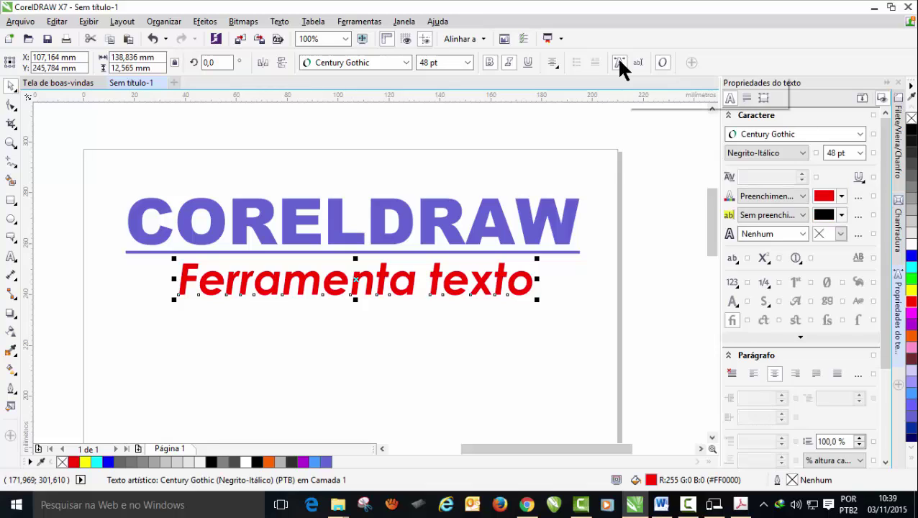
mouse_move(860, 153)
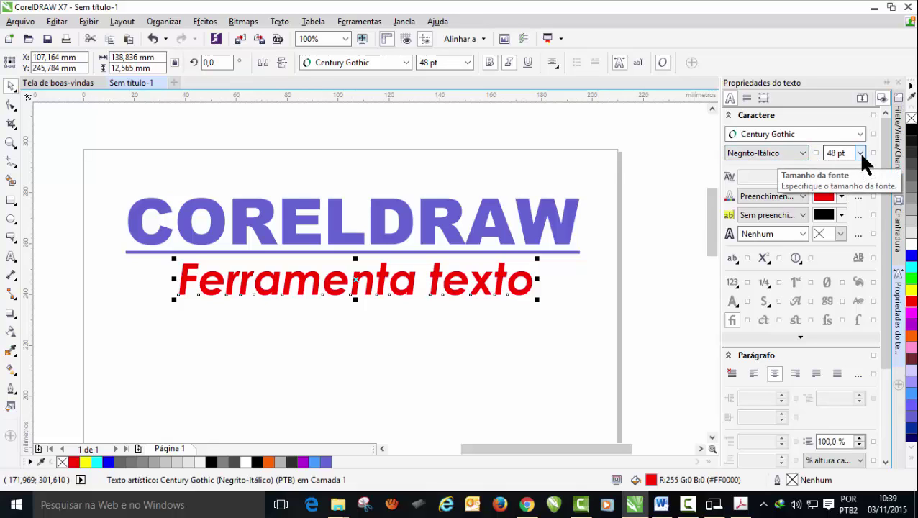
- Change the subtitle's text fill from red to bright green #26C421 (R38 G196 B33)
left_click(840, 196)
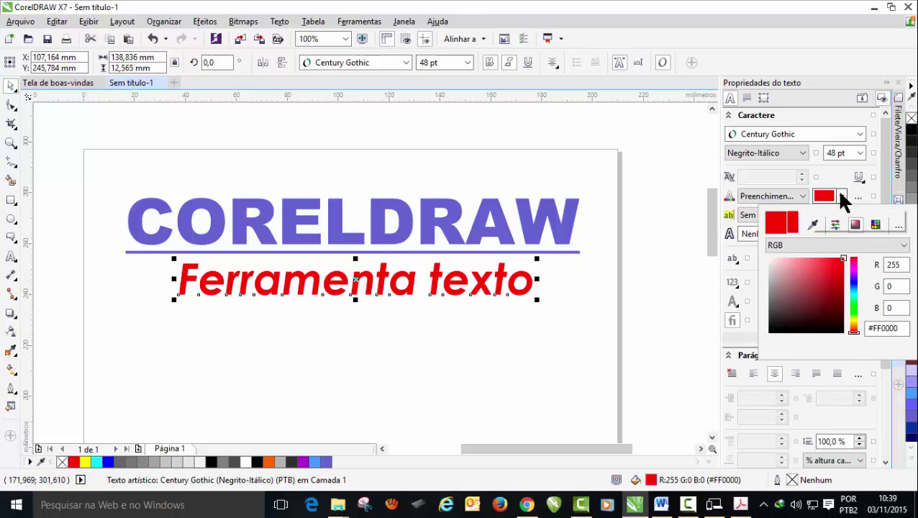
mouse_move(840, 265)
left_mouse_down()
mouse_move(827, 323)
mouse_move(798, 278)
mouse_move(827, 306)
mouse_move(855, 256)
mouse_move(838, 263)
mouse_move(853, 283)
mouse_move(821, 279)
mouse_move(855, 308)
left_mouse_up()
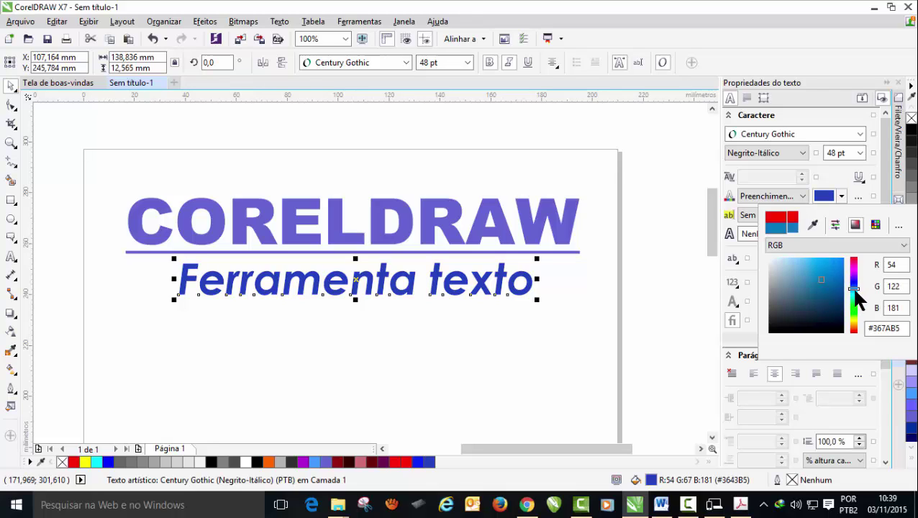
left_click(811, 273)
mouse_move(817, 279)
left_mouse_down()
mouse_move(796, 292)
mouse_move(815, 296)
mouse_move(832, 281)
mouse_move(822, 262)
mouse_move(829, 274)
left_mouse_up()
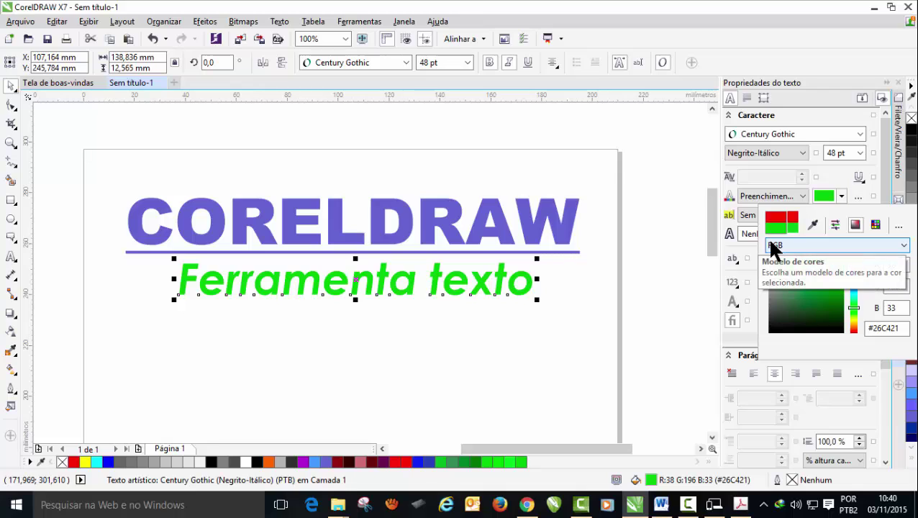
- Switch the fill colour picker to CMYK and adjust the subtitle's green
left_click(902, 244)
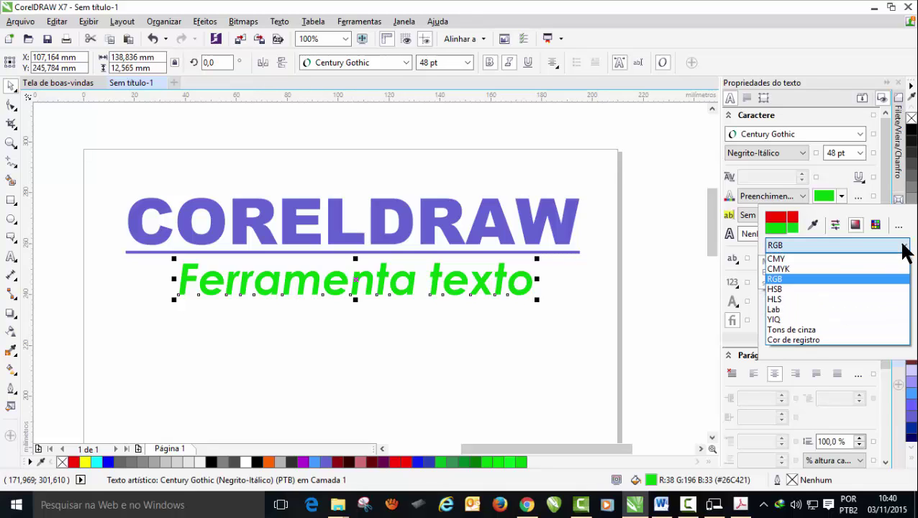
left_click(786, 269)
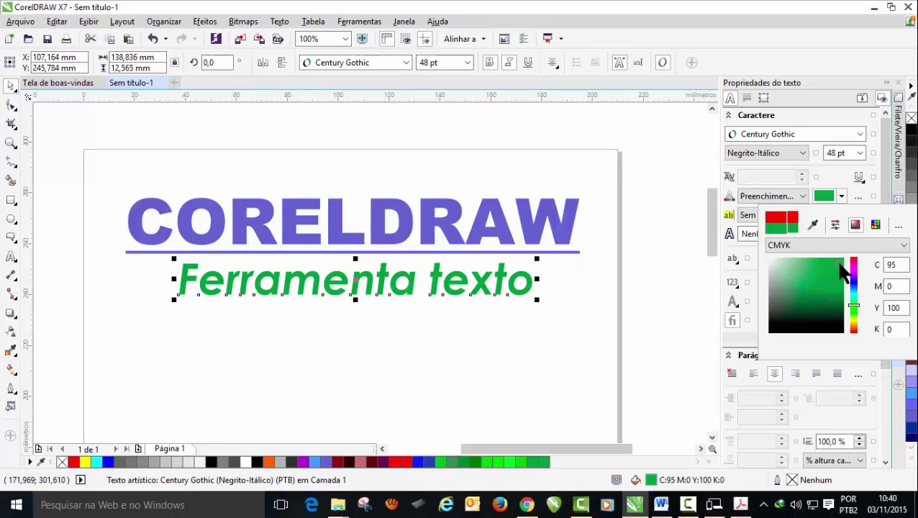
left_click(812, 263)
left_click(834, 265)
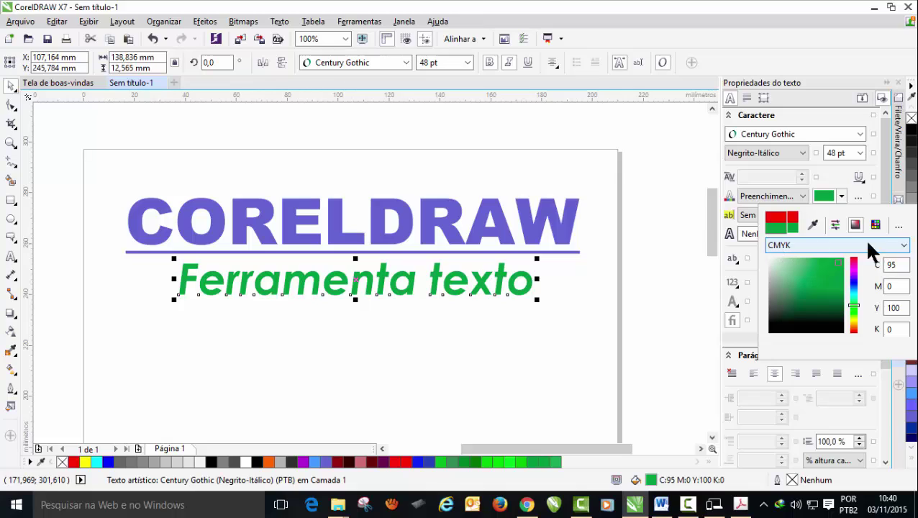
left_click(826, 274)
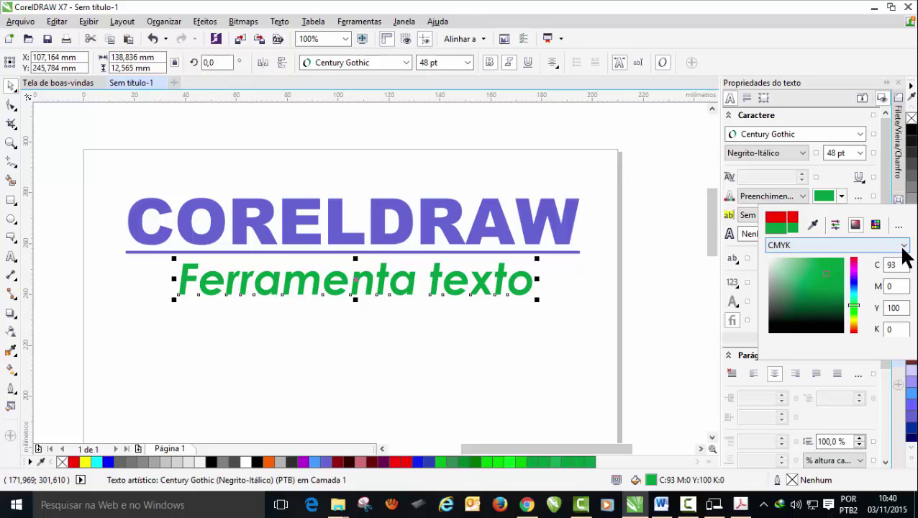
- Return the picker to RGB and make the subtitle a brighter green
left_click(905, 248)
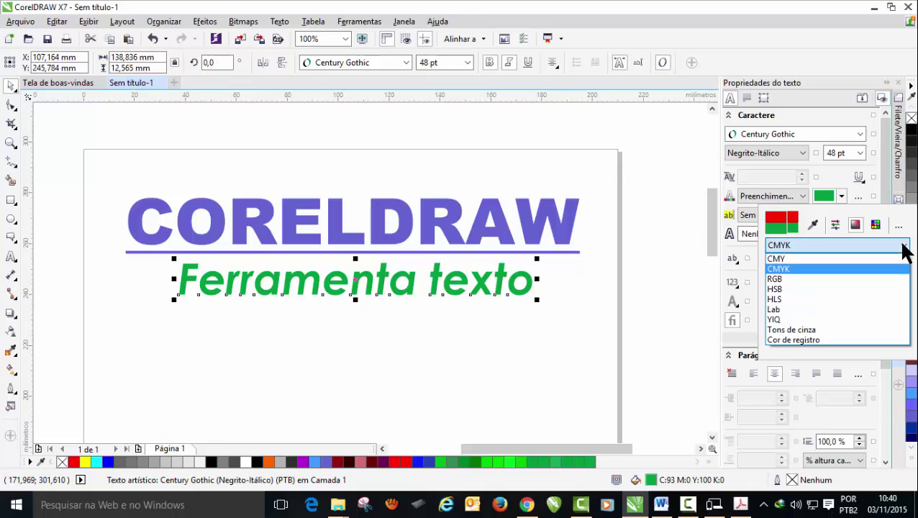
left_click(775, 278)
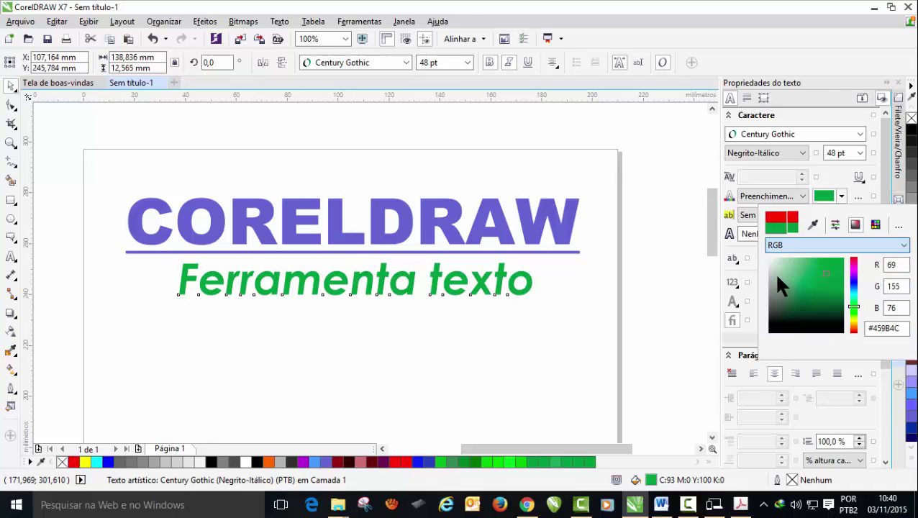
left_click_drag(802, 272, 817, 263)
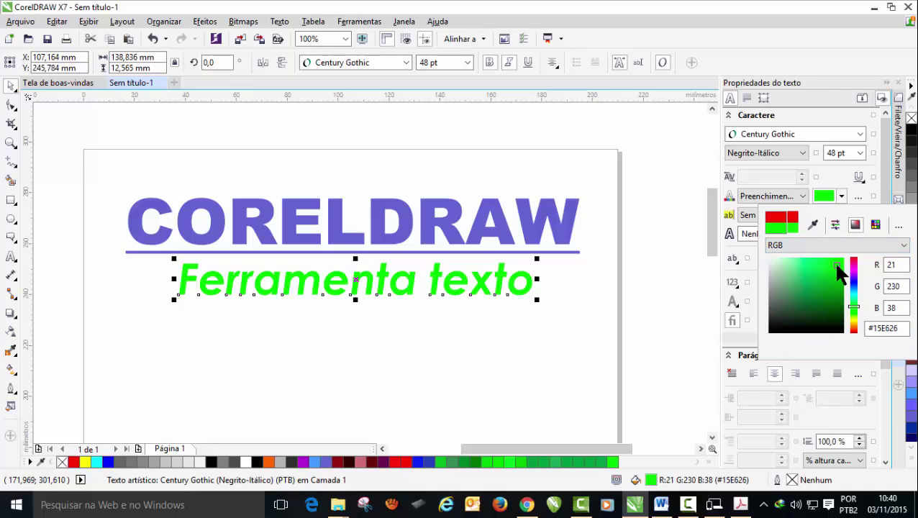
left_click(836, 279)
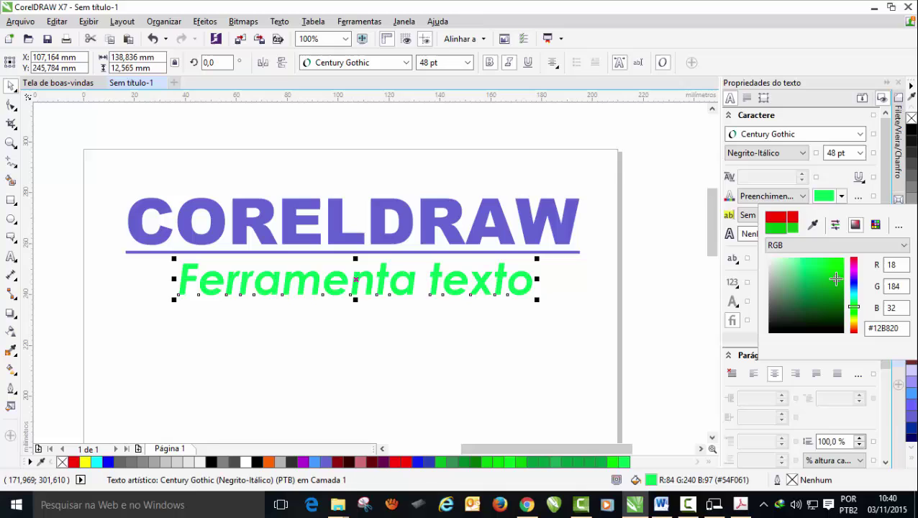
left_click(840, 262)
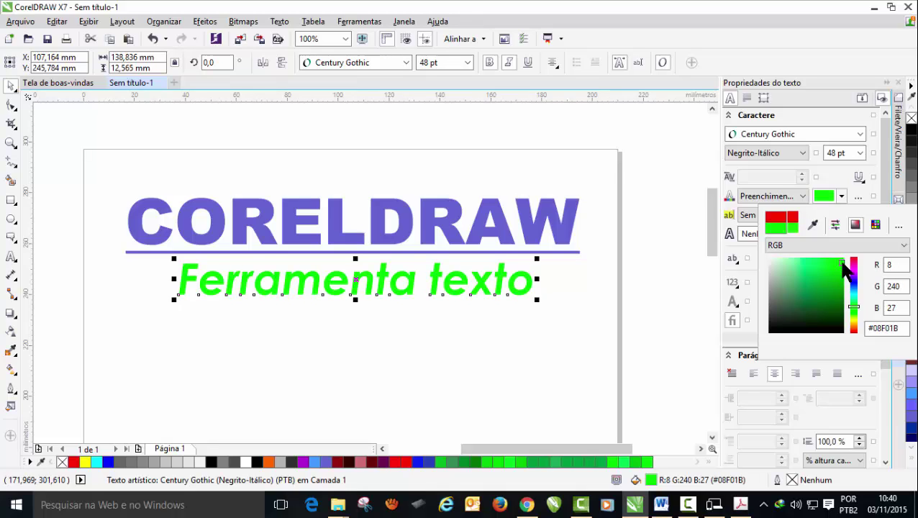
mouse_move(843, 263)
left_mouse_down()
mouse_move(829, 266)
mouse_move(840, 285)
mouse_move(832, 268)
left_mouse_up()
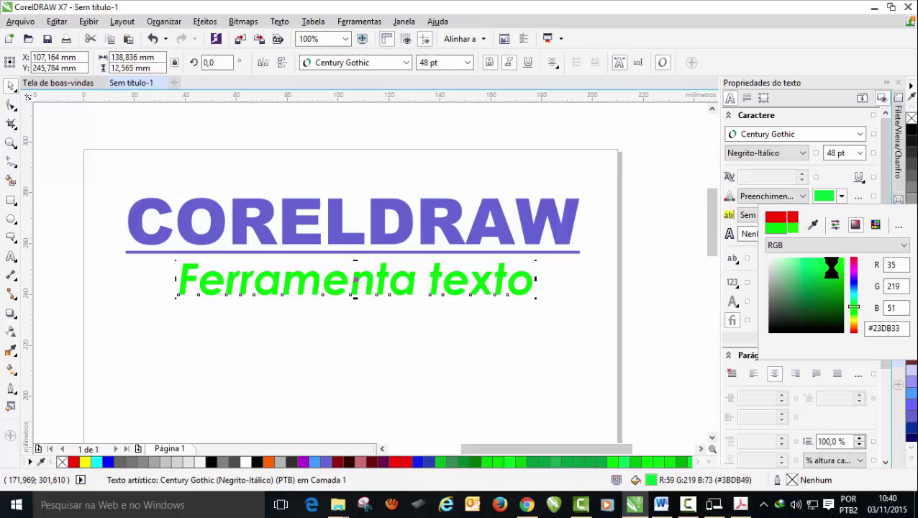
- Switch back to CMYK and make the subtitle fill yellow C9 M19 Y100 K0
left_click(902, 245)
left_click(806, 267)
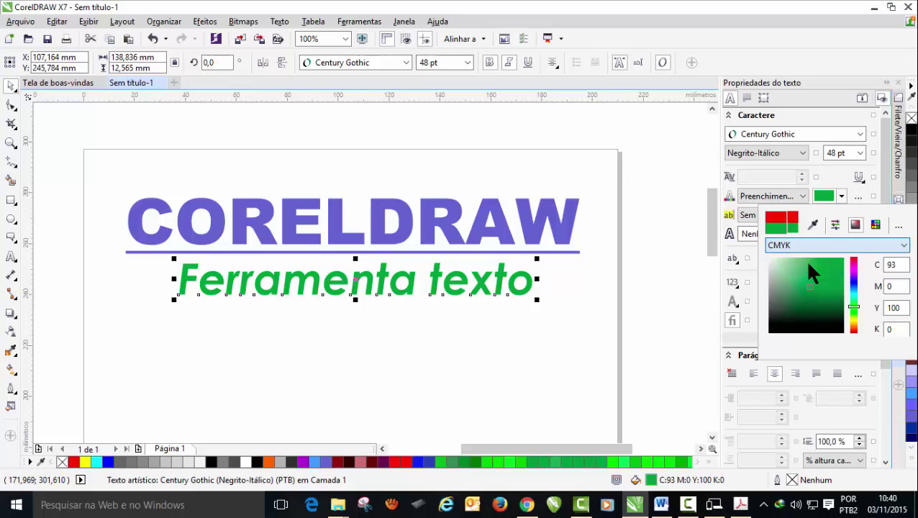
mouse_move(831, 271)
left_mouse_down()
mouse_move(844, 263)
mouse_move(830, 260)
left_mouse_up()
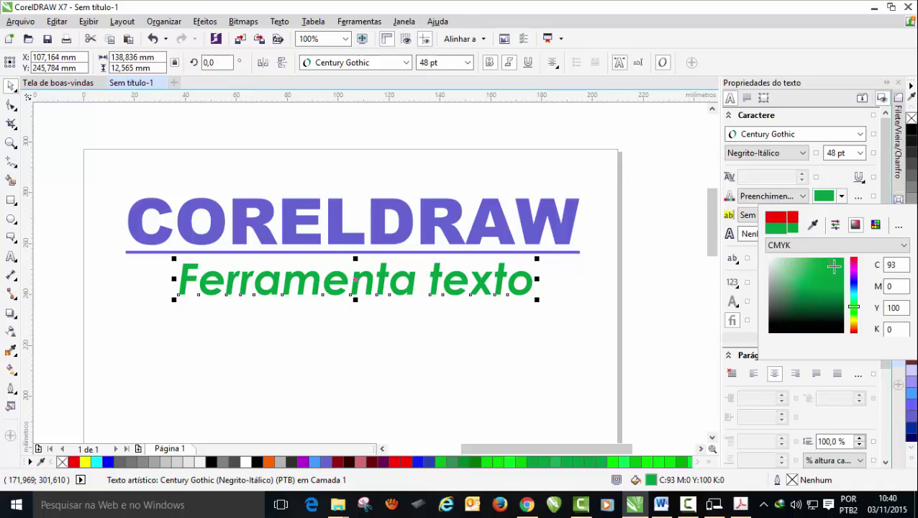
left_click_drag(853, 306, 854, 323)
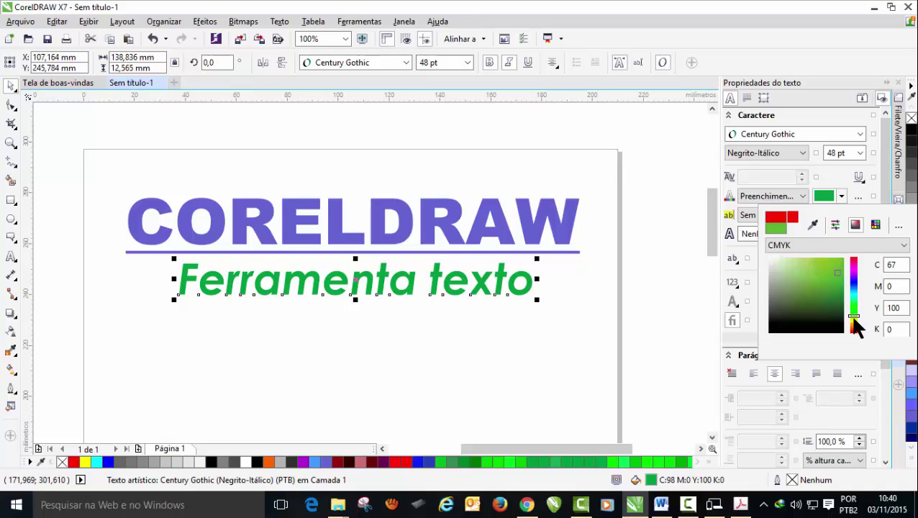
left_click(834, 266)
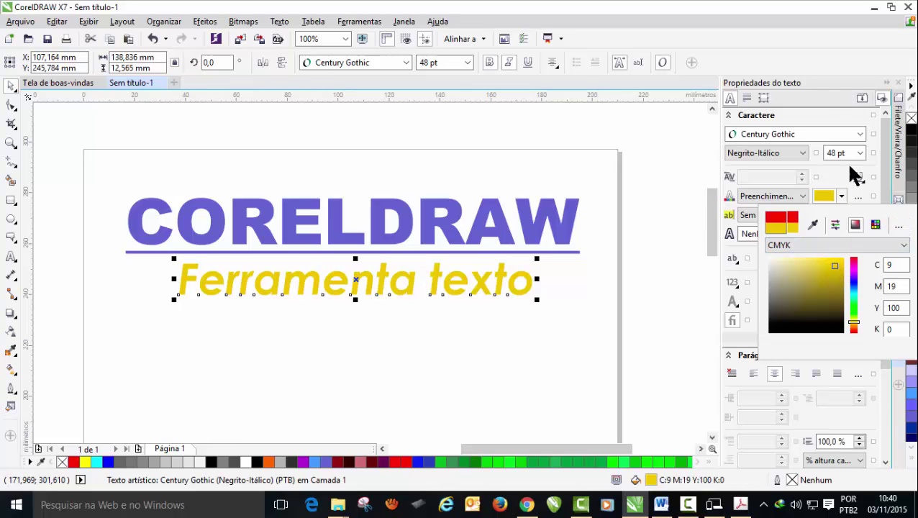
- Close the colour picker, then collapse and re-expand the Caractere settings
left_click(834, 112)
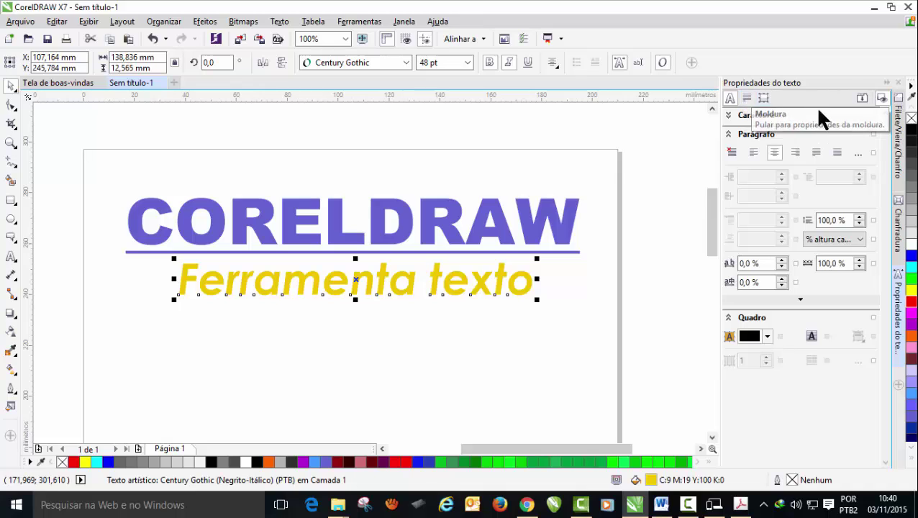
left_click(728, 116)
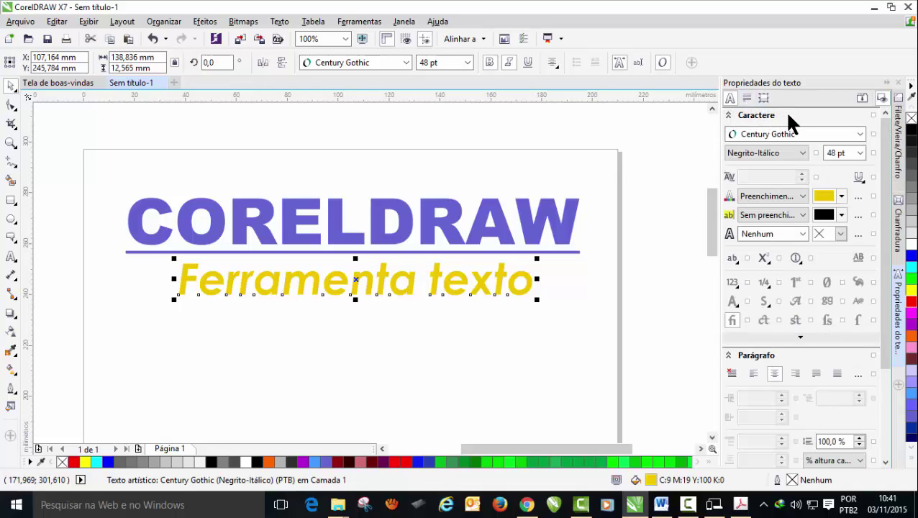
left_click(728, 115)
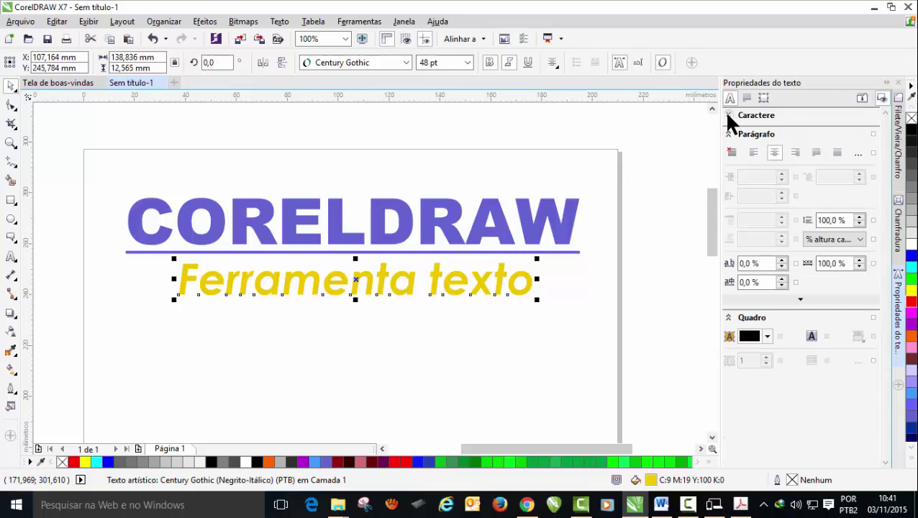
left_click(728, 115)
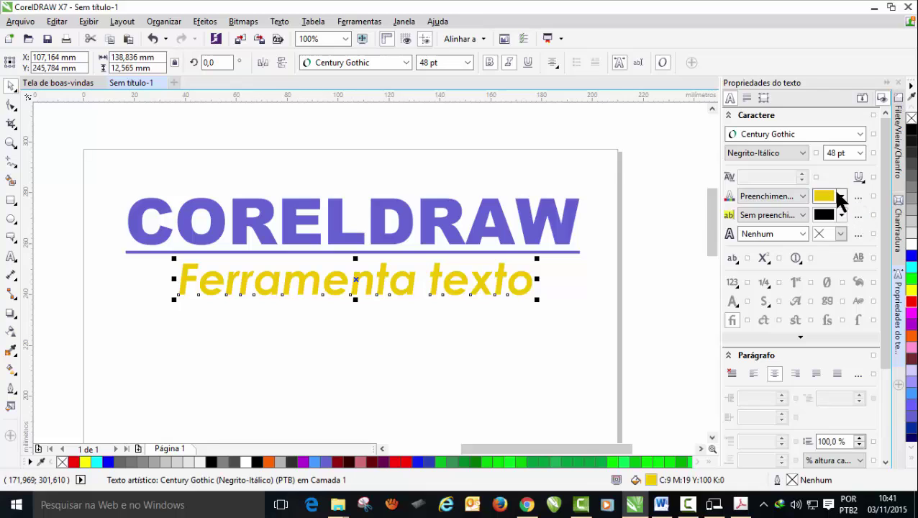
- Give the subtitle a black-to-white Preenchimento gradiente background fill
left_click(802, 215)
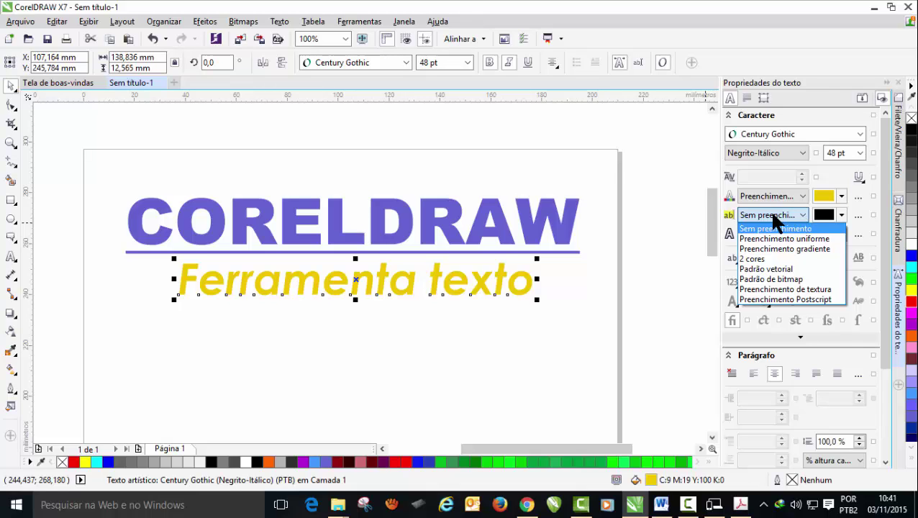
left_click(827, 180)
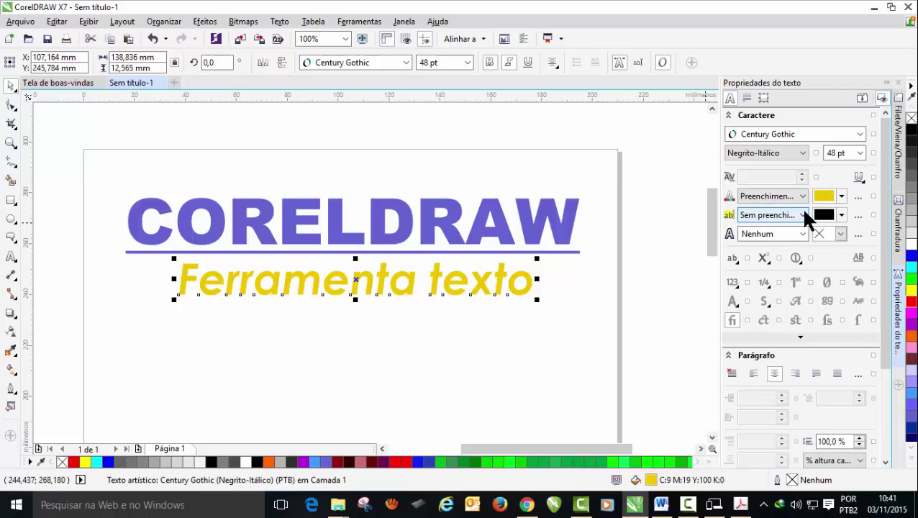
left_click(803, 214)
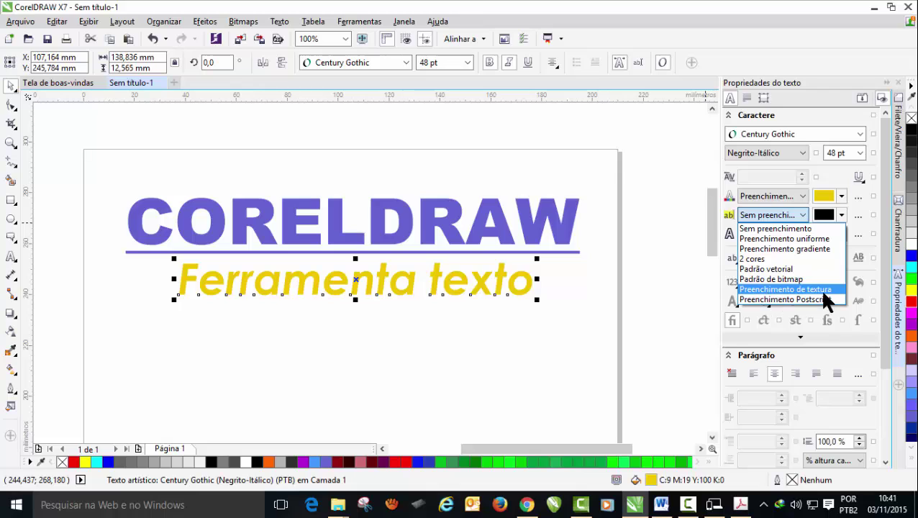
left_click(795, 249)
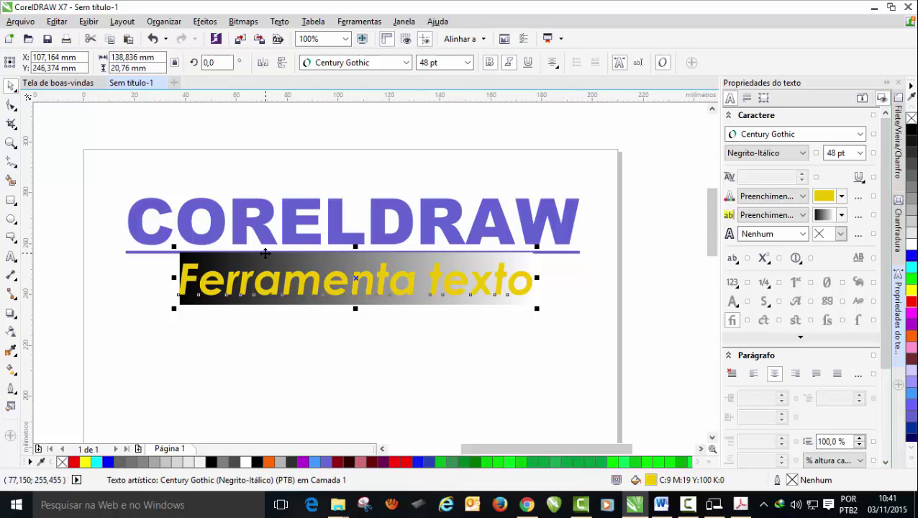
- Shift both texts slightly left, realign the subtitle under the title, and show the background fills library
key("ctrl+a")
mouse_move(235, 267)
left_mouse_down()
mouse_move(214, 307)
mouse_move(227, 262)
left_mouse_up()
left_click(260, 291)
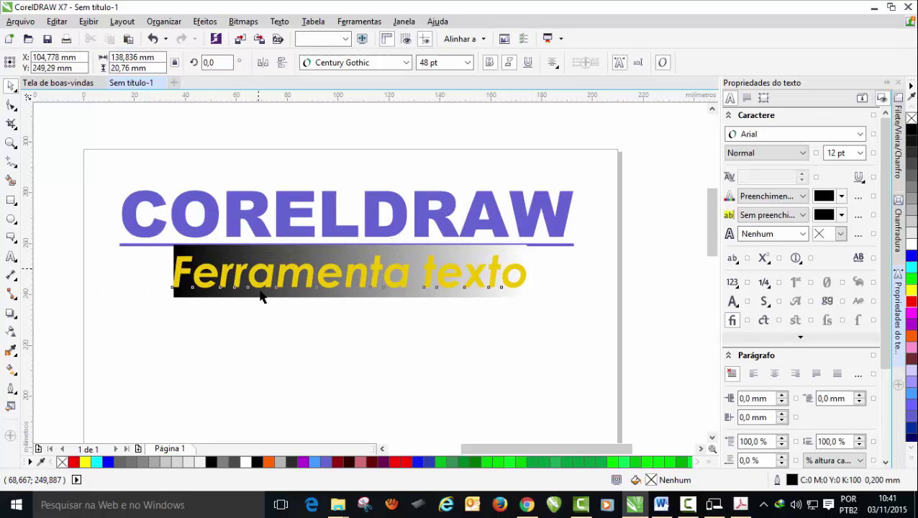
key("Down")
key("Down")
key("Down")
left_click_drag(258, 293, 255, 272)
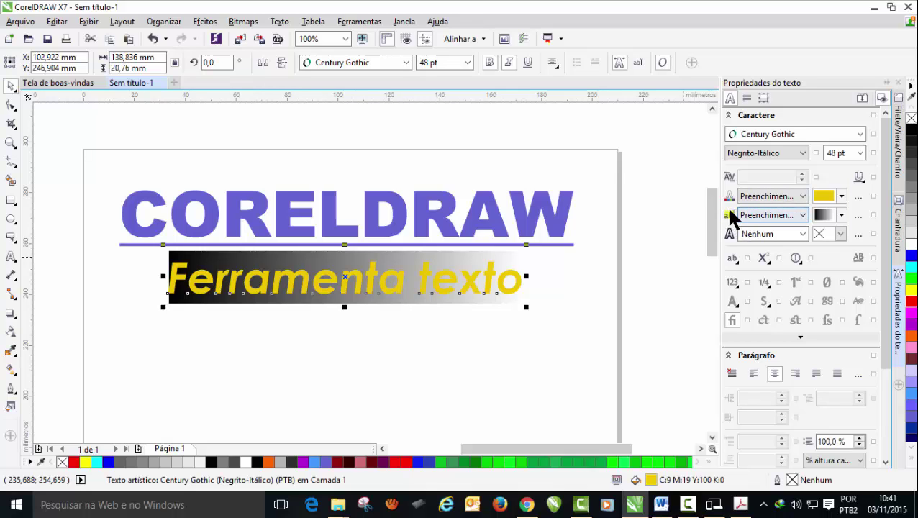
left_click(840, 217)
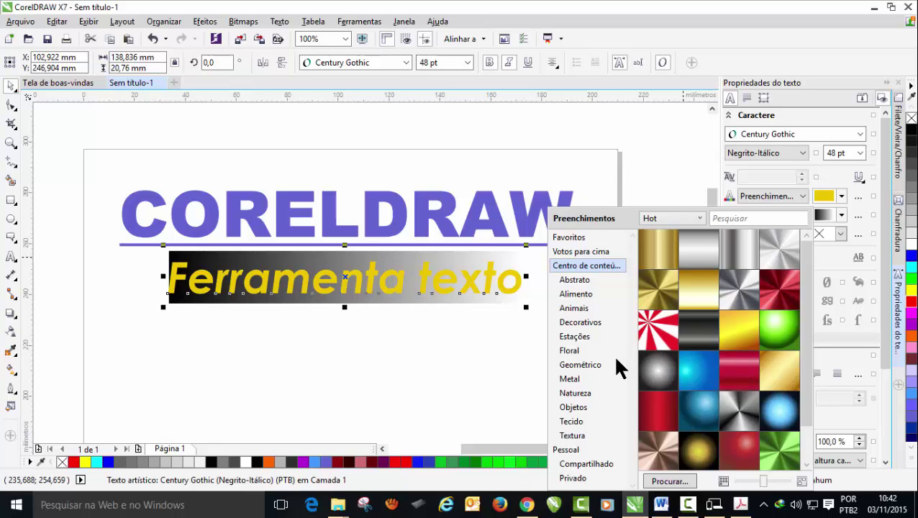
- From the Pessoal fills, try a blue-black gradient, then set the subtitle's background to grey-green
left_click(574, 451)
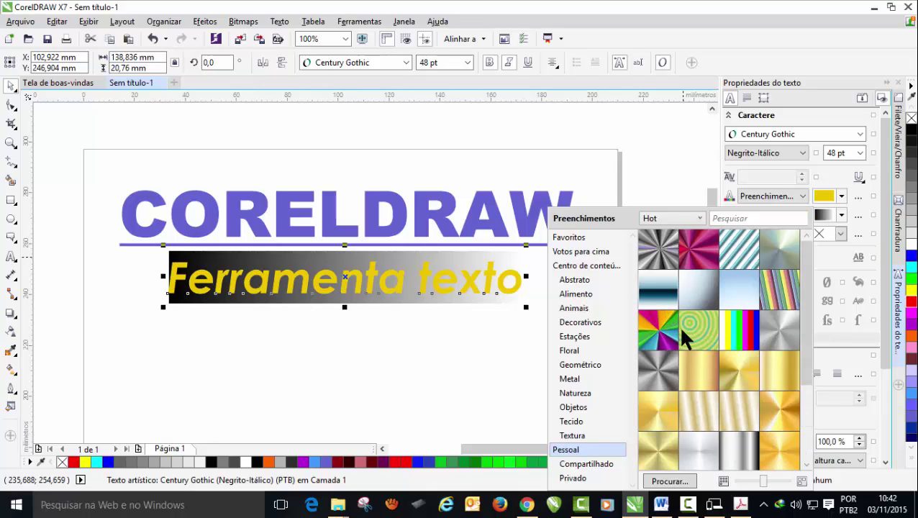
left_click(658, 293)
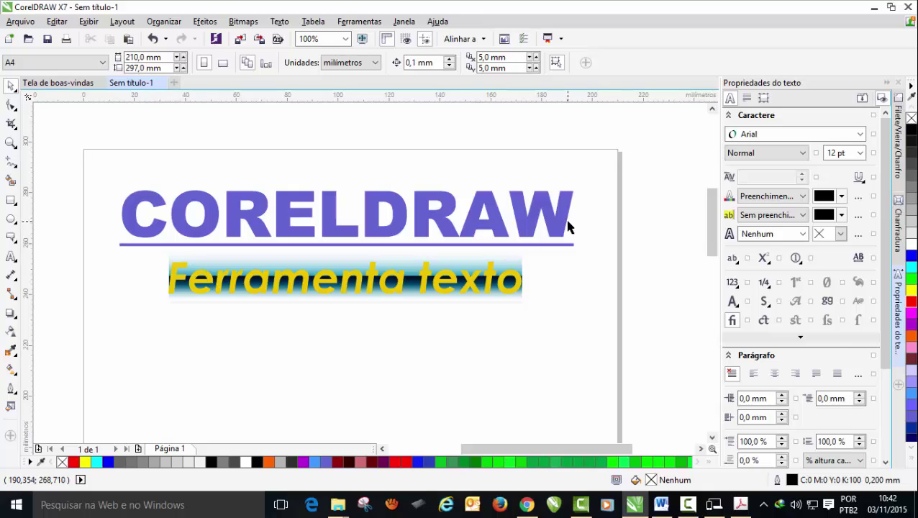
left_click(323, 232)
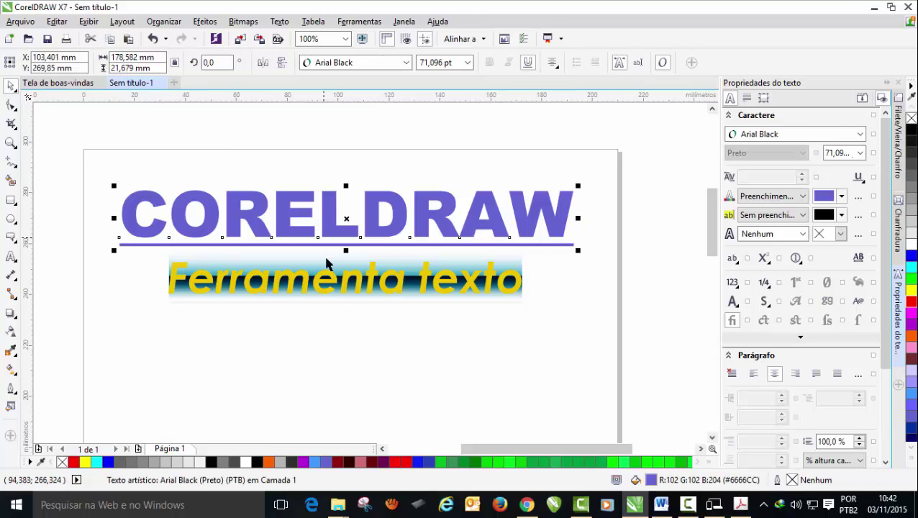
left_click(338, 287)
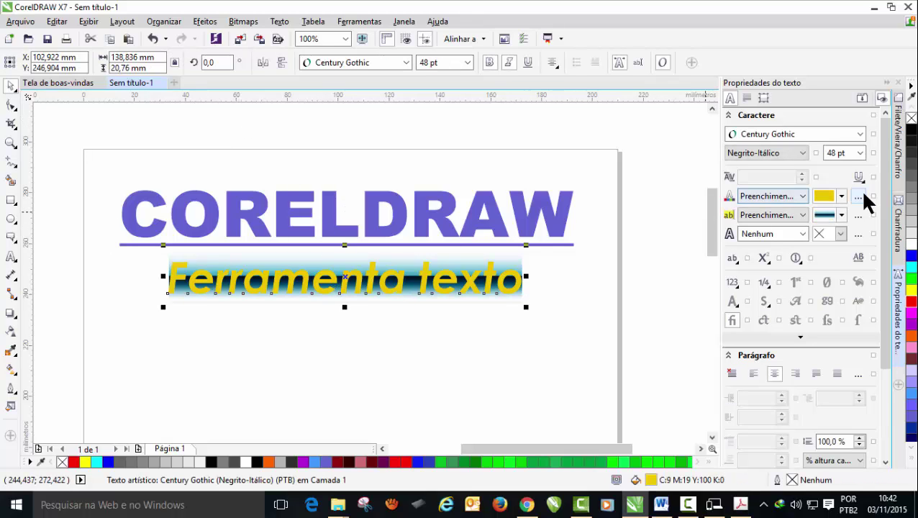
left_click(841, 214)
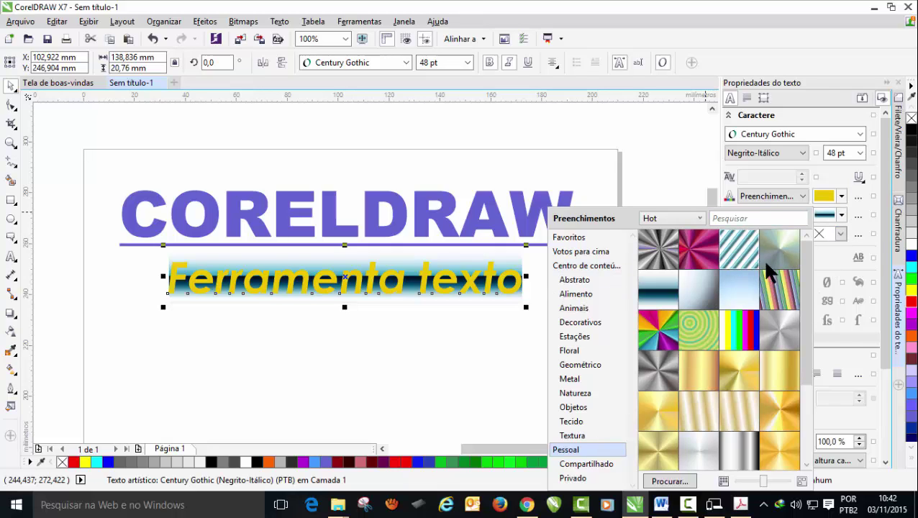
left_click(775, 250)
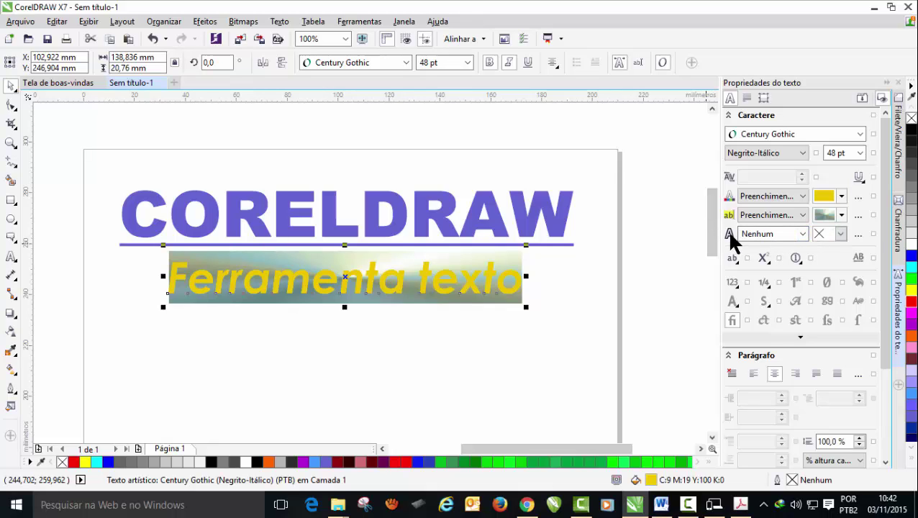
- Set the subtitle's letter outline width to 0.1 mm, after trying 1.5 mm
left_click(803, 234)
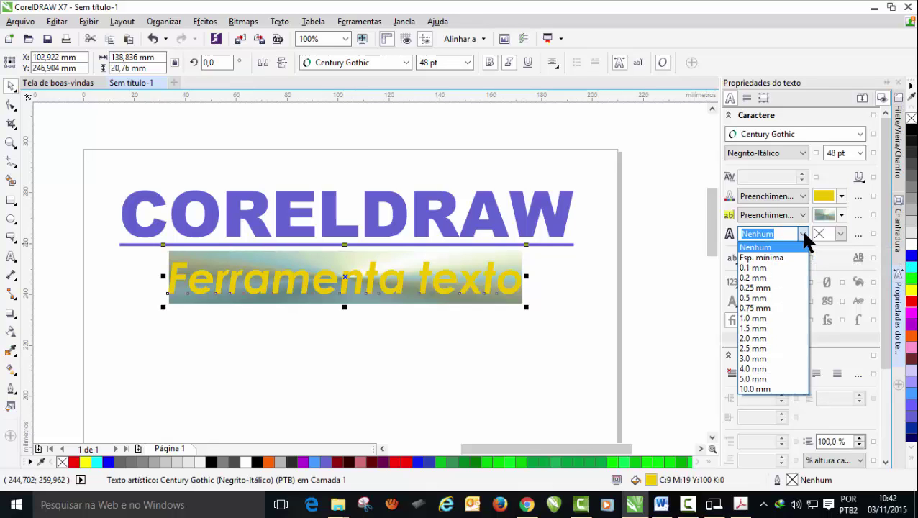
left_click(756, 331)
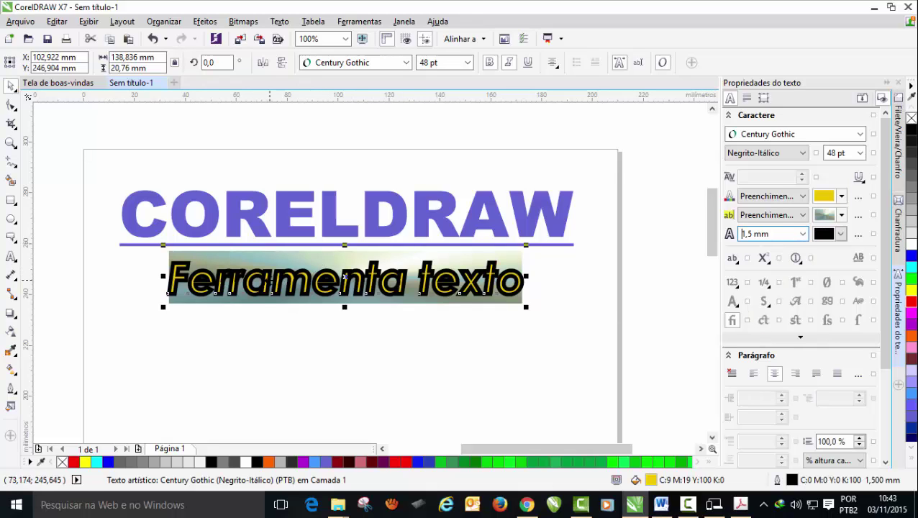
left_click(802, 233)
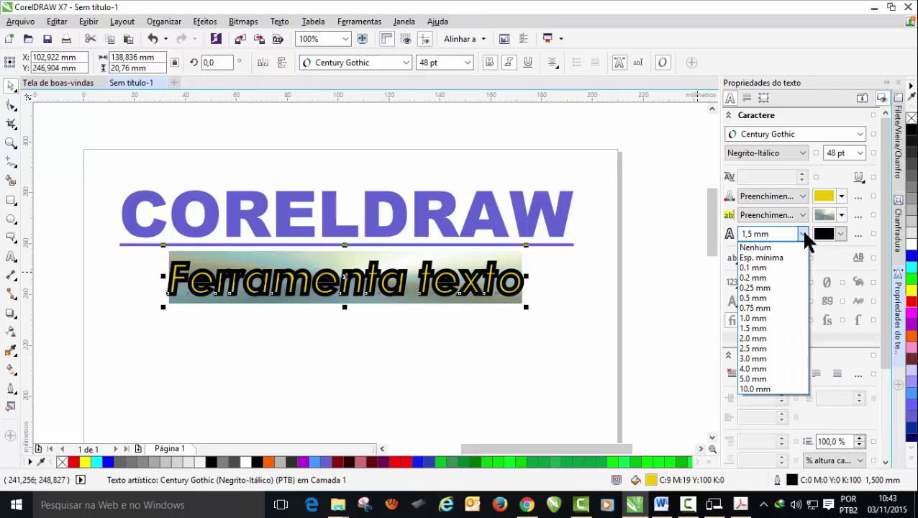
left_click(755, 267)
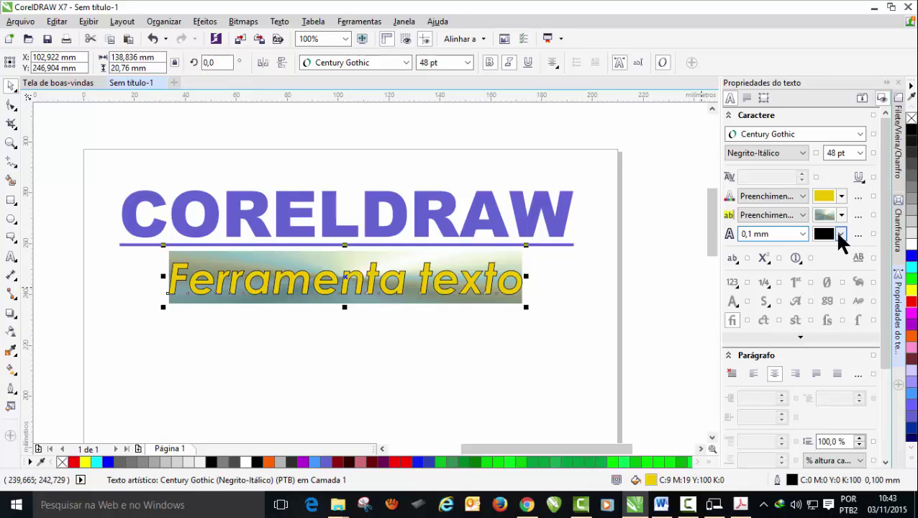
- Change the subtitle's outline colour to blue (#0000FF)
left_click(840, 235)
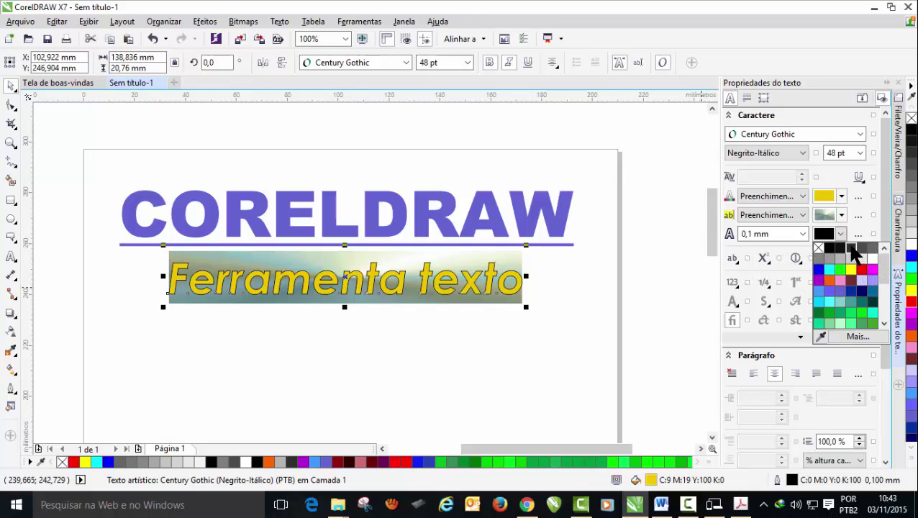
left_click(849, 247)
left_click(840, 234)
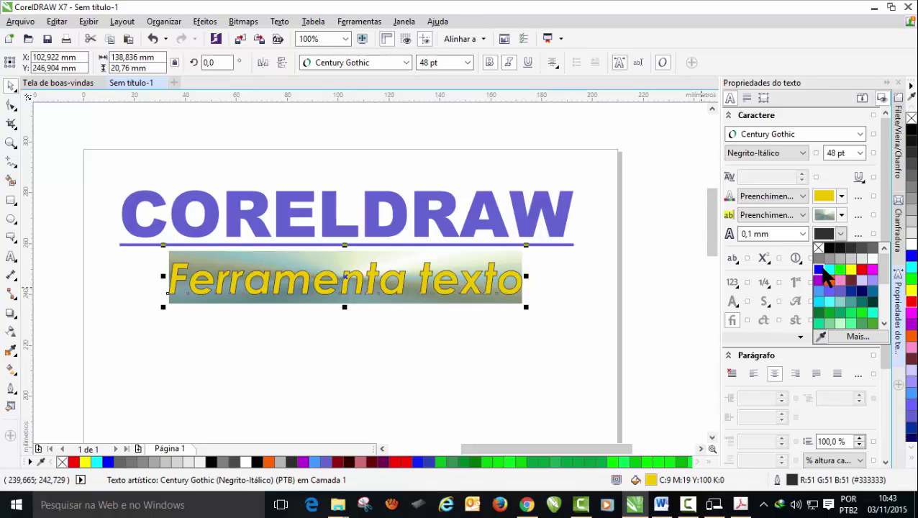
left_click(818, 269)
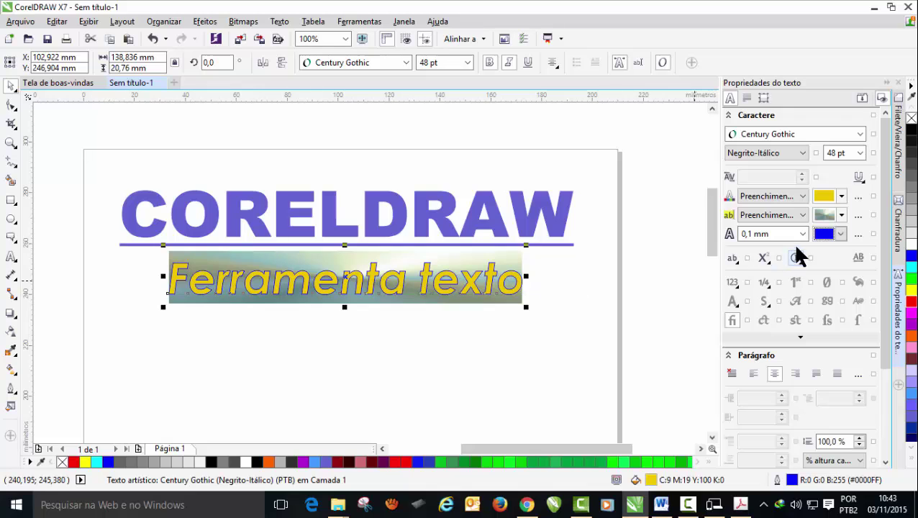
- Set the Ferramenta texto outline width to 0.2 mm in Text Properties
scroll(499, 288, "up", 2)
scroll(500, 288, "up", 1)
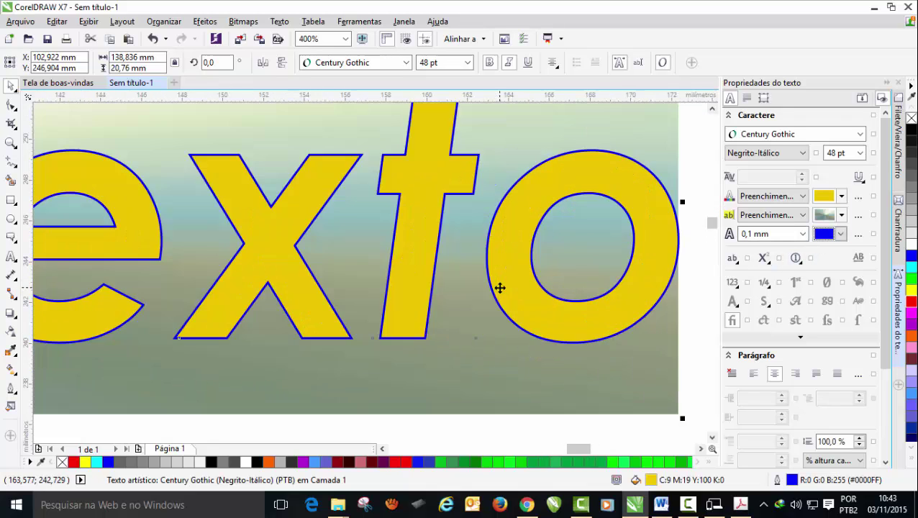
scroll(500, 288, "up", 2)
scroll(500, 287, "up", 1)
scroll(500, 288, "down", 3)
left_click(802, 231)
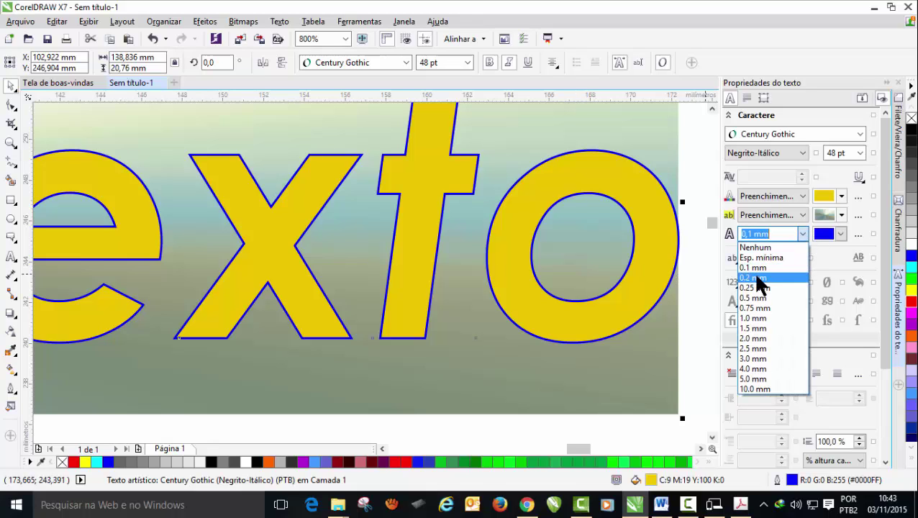
left_click(754, 278)
- Raise the subtitle outline width to 0.5 mm and zoom out to check it
scroll(467, 244, "down", 3)
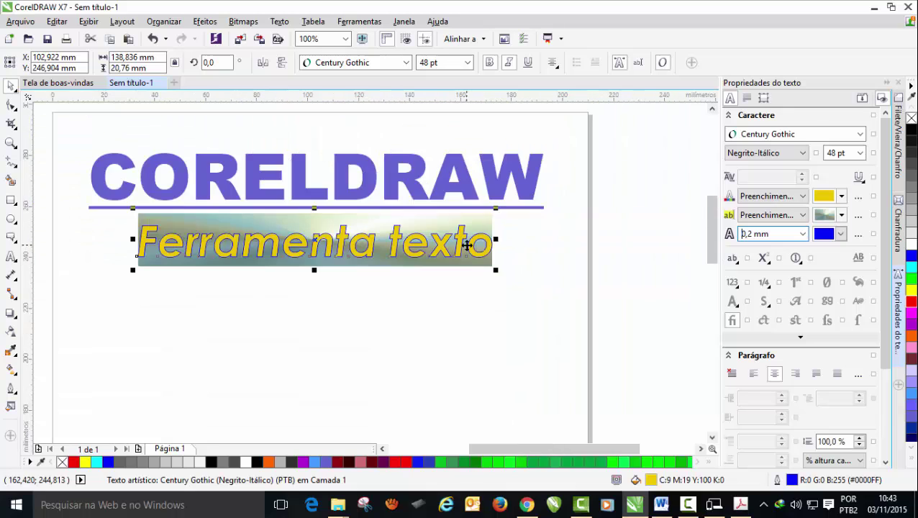
scroll(467, 245, "up", 1)
scroll(467, 245, "up", 1)
scroll(466, 245, "up", 1)
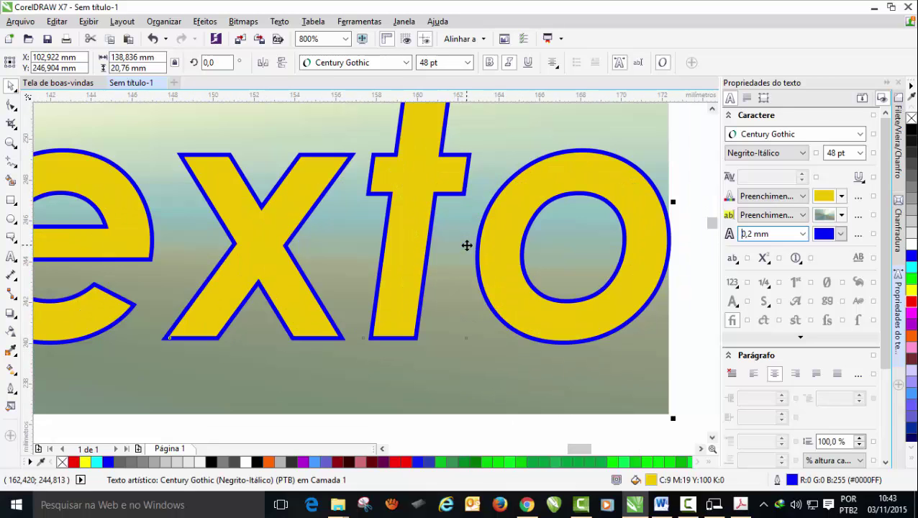
left_click(801, 233)
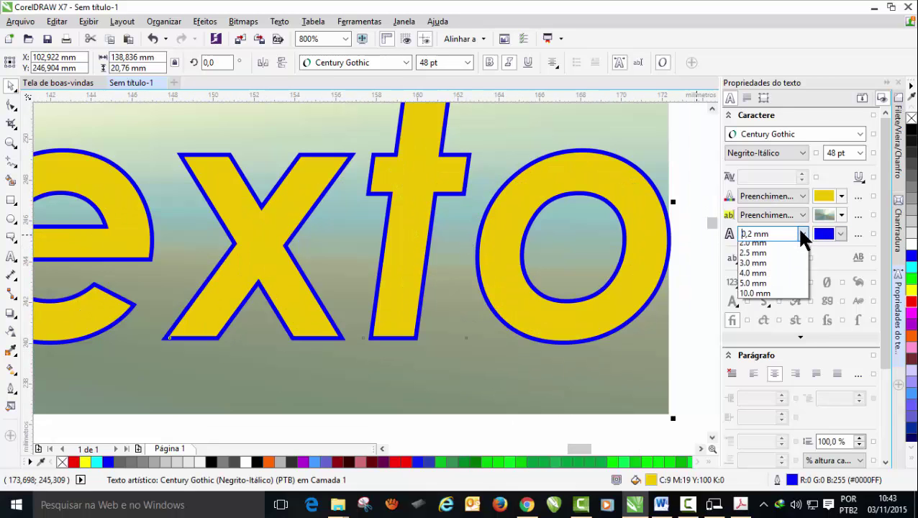
left_click(754, 298)
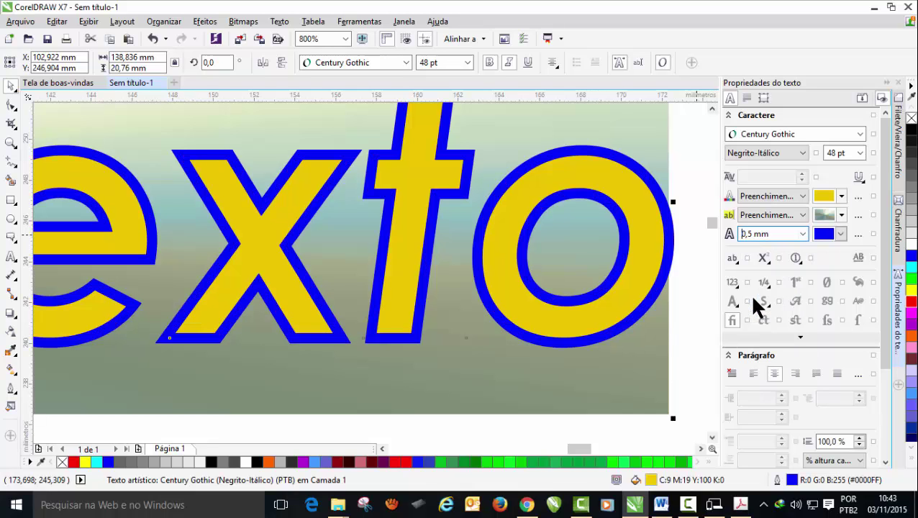
scroll(386, 250, "down", 2)
scroll(386, 250, "down", 1)
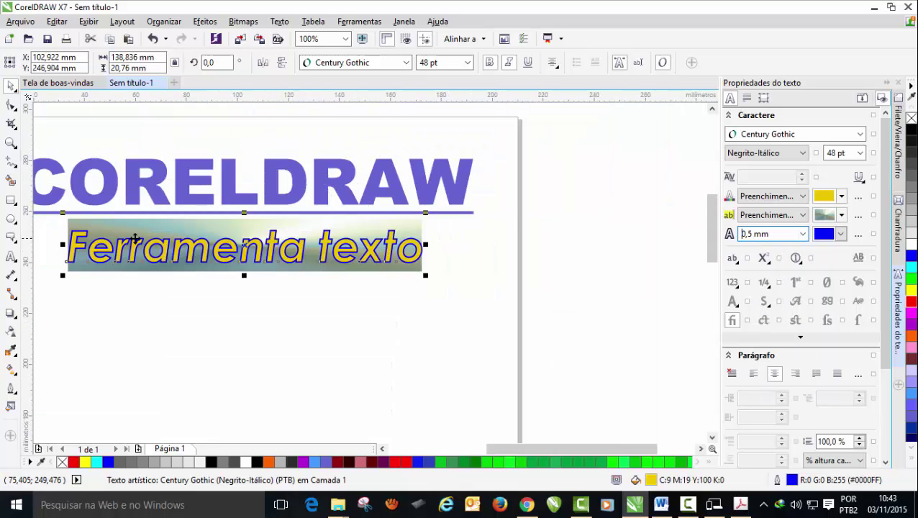
scroll(125, 237, "up", 1)
scroll(124, 237, "down", 1)
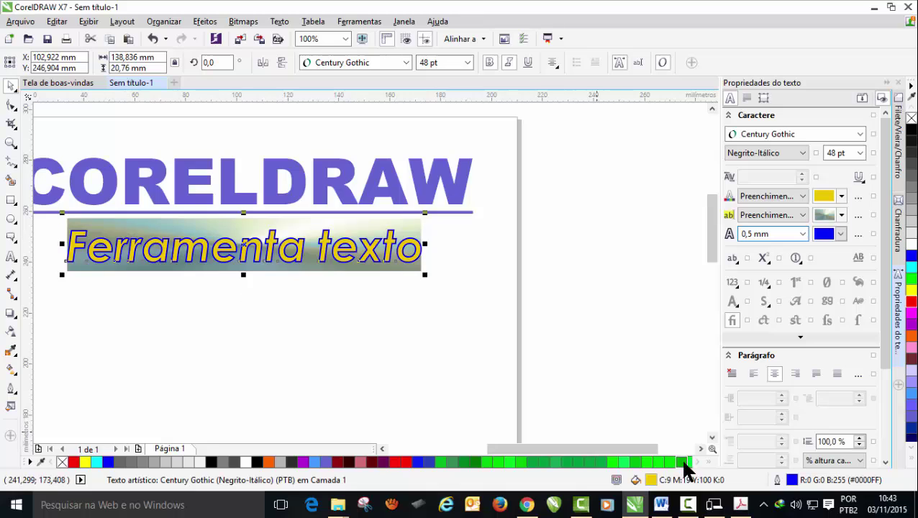
left_click_drag(630, 449, 606, 449)
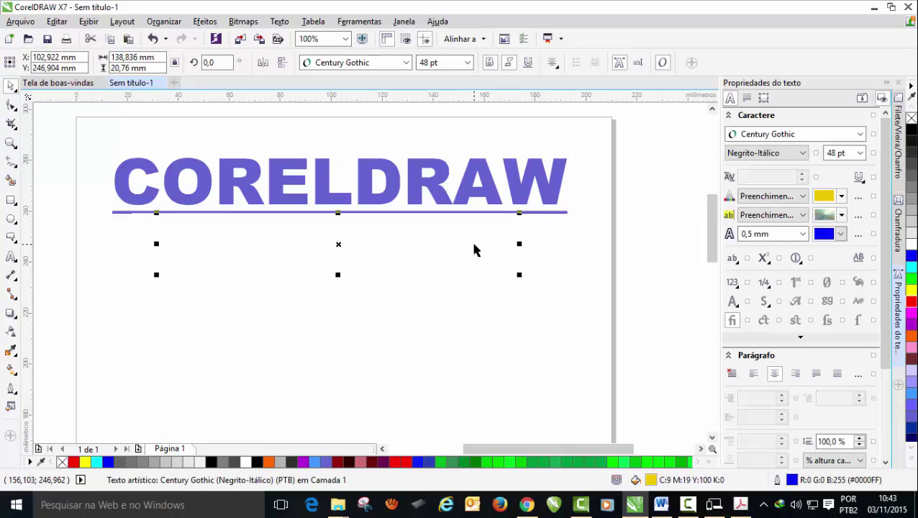
scroll(473, 249, "up", 1)
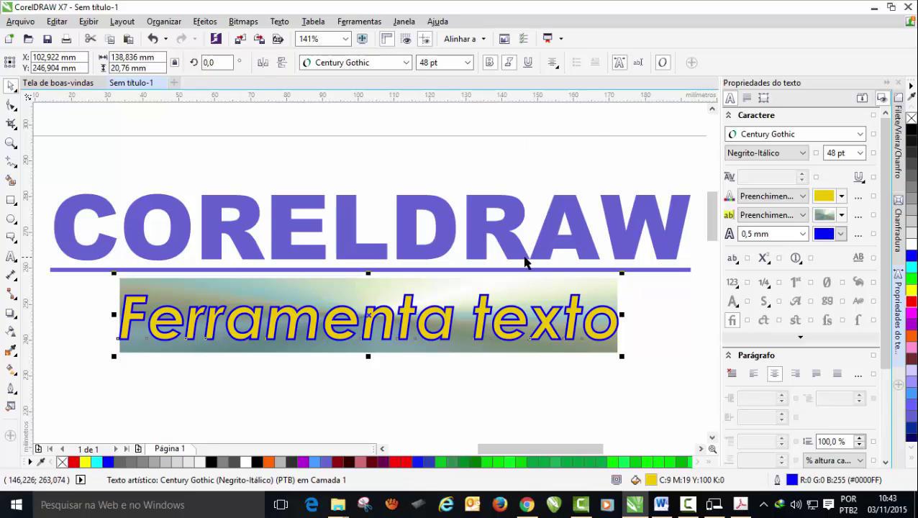
scroll(524, 262, "down", 2)
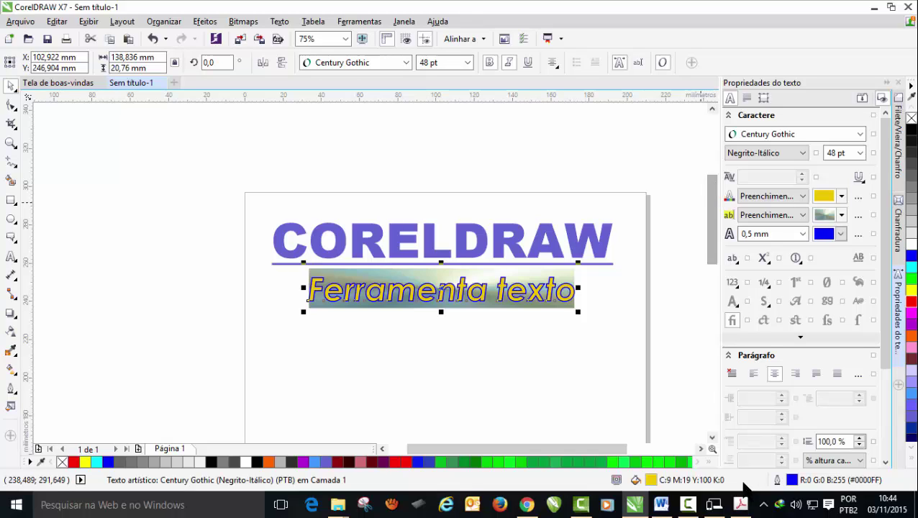
- Expand the Caractere section to reveal the strikethrough and overline options for the subtitle
left_click(687, 504)
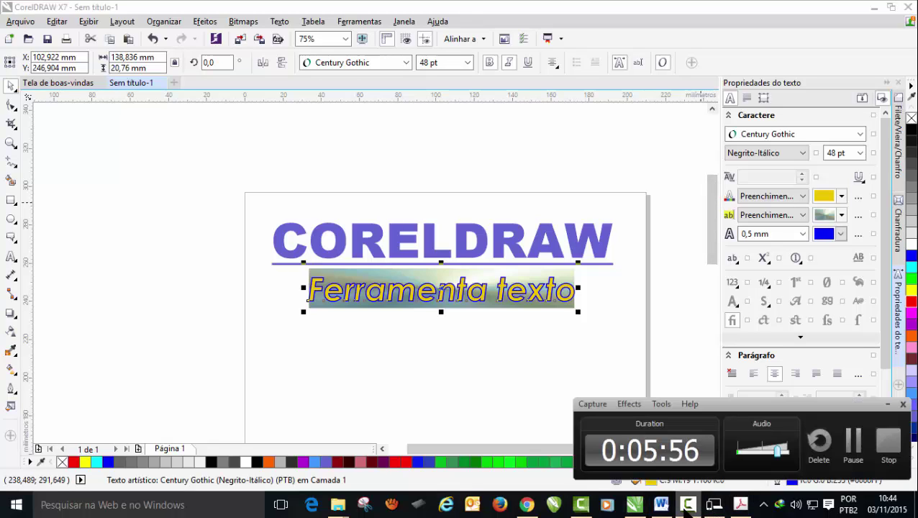
left_click(686, 504)
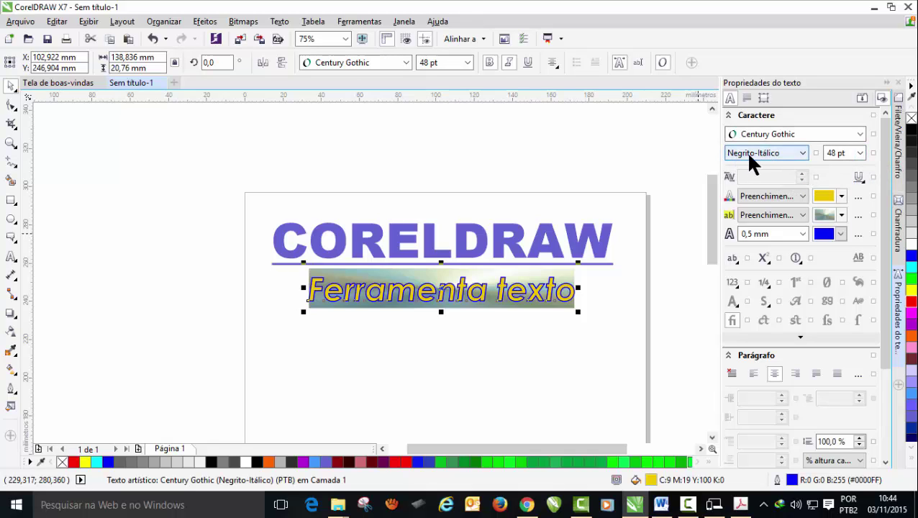
left_click(800, 153)
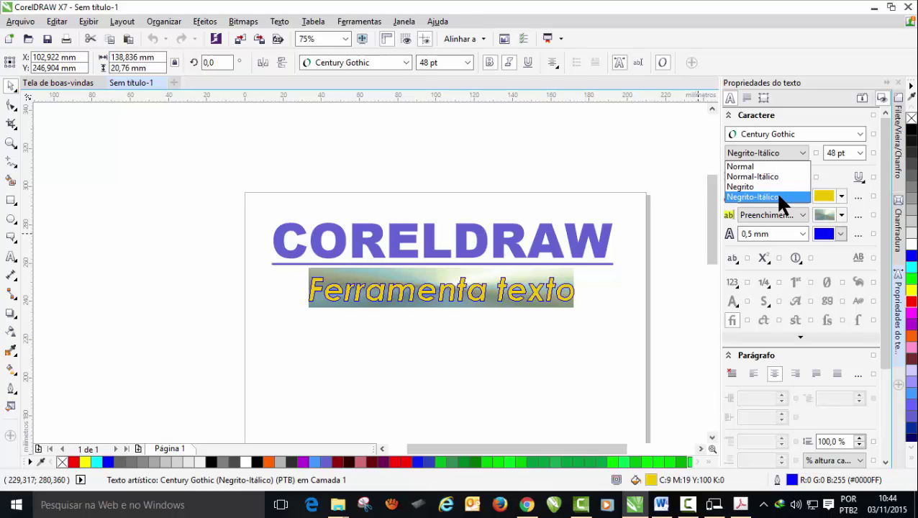
left_click(831, 116)
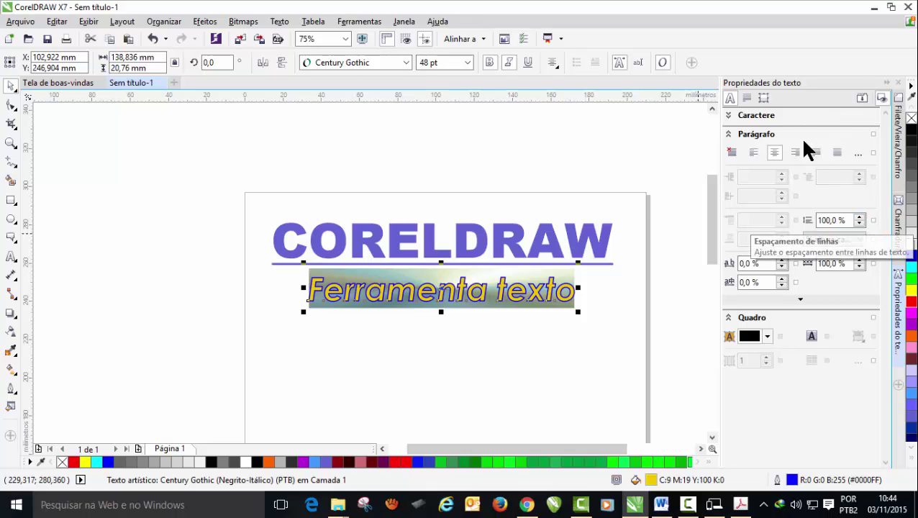
left_click(729, 114)
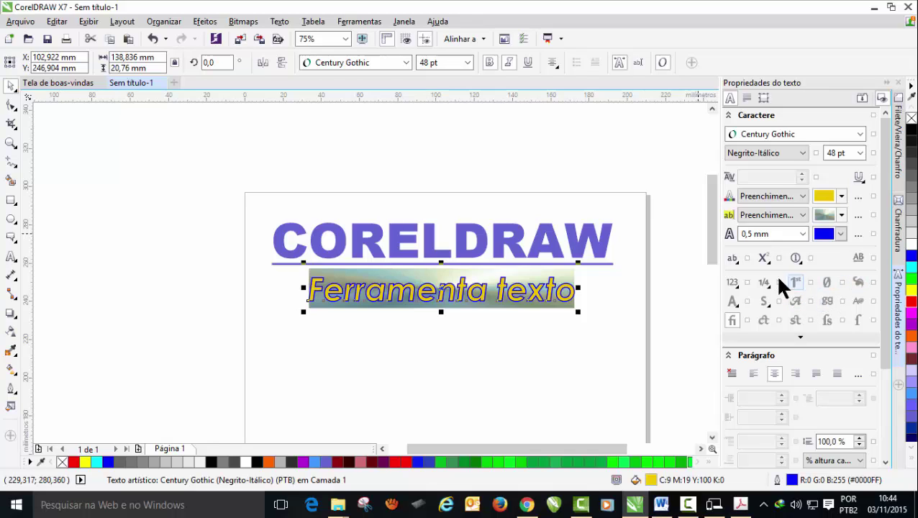
left_click(797, 336)
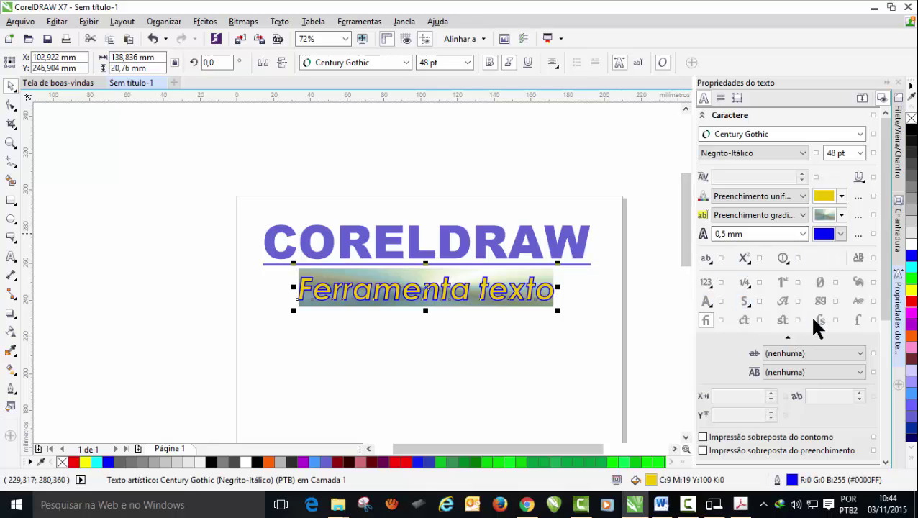
left_click(749, 262)
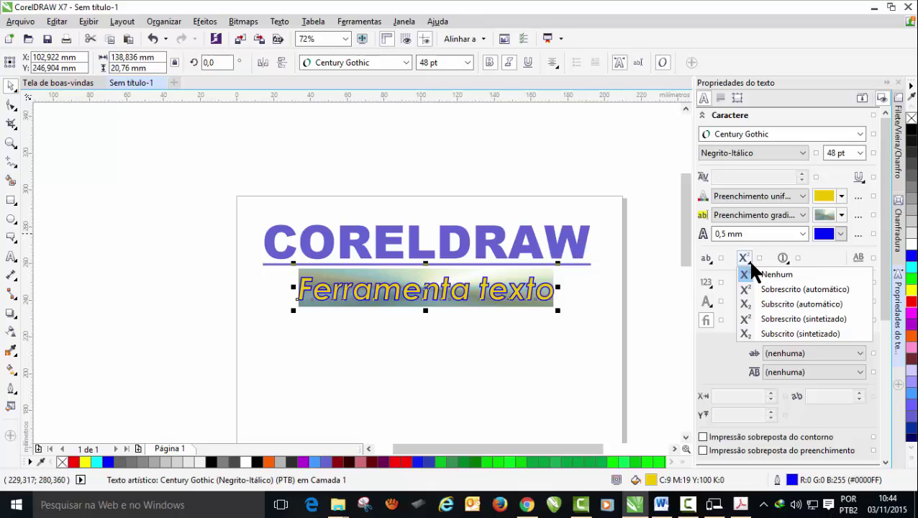
left_click(778, 289)
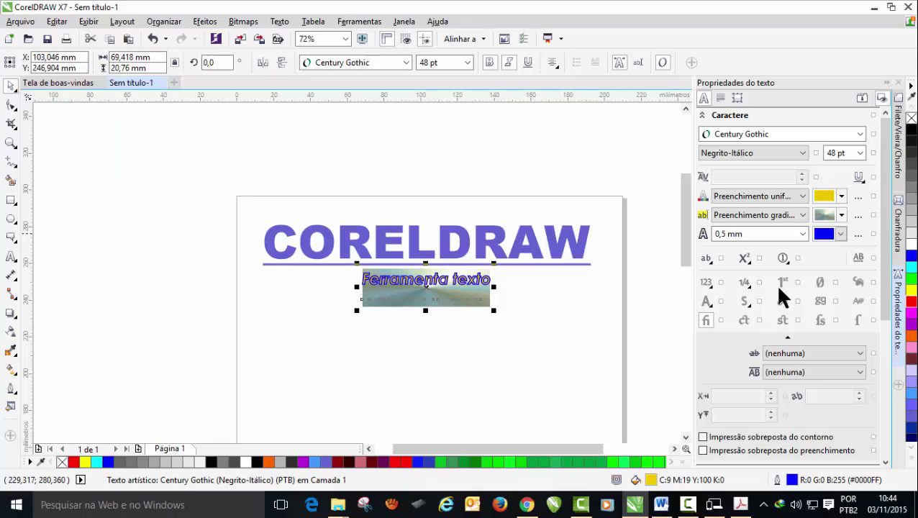
key("ctrl+z")
left_click(612, 327)
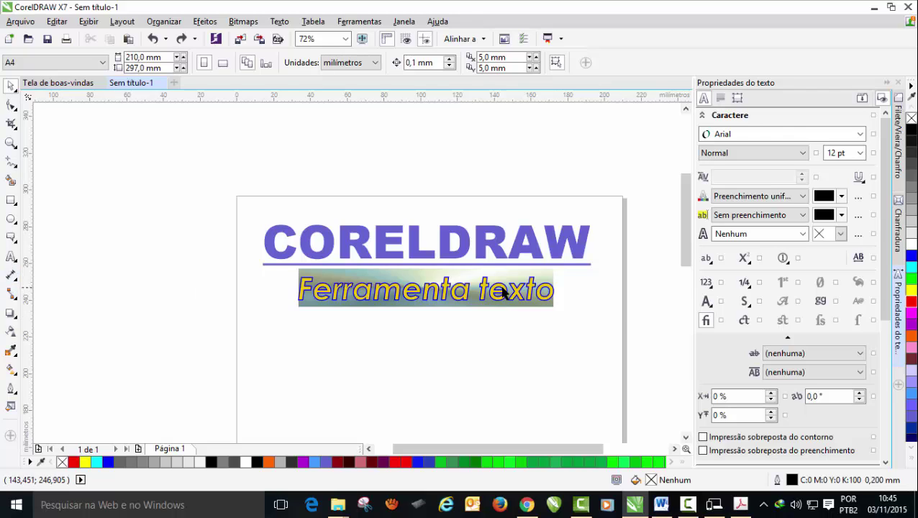
- Add a new text line reading 'ARROZ' below the subtitle
left_click(11, 257)
left_click(303, 385)
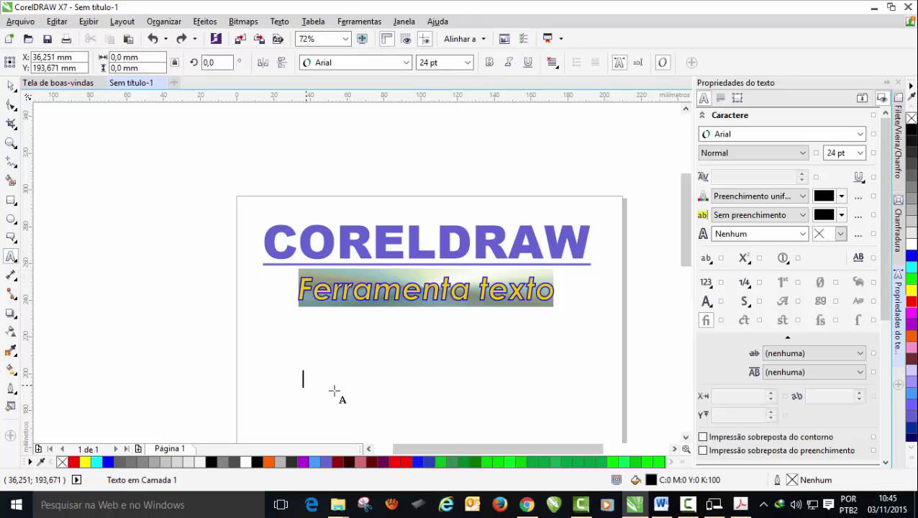
type("Ar")
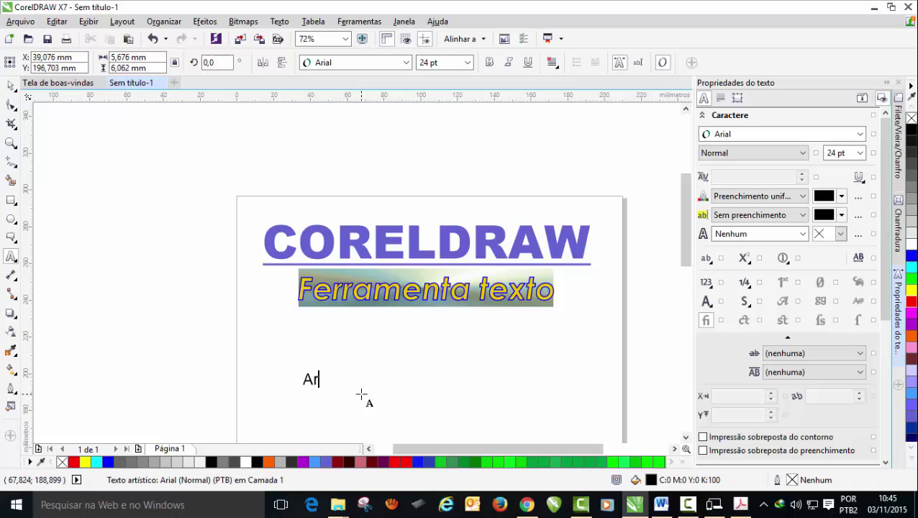
type("rro")
key("BackSpace")
key("BackSpace")
key("BackSpace")
key("BackSpace")
key("BackSpace")
type("AR")
type("ROZ")
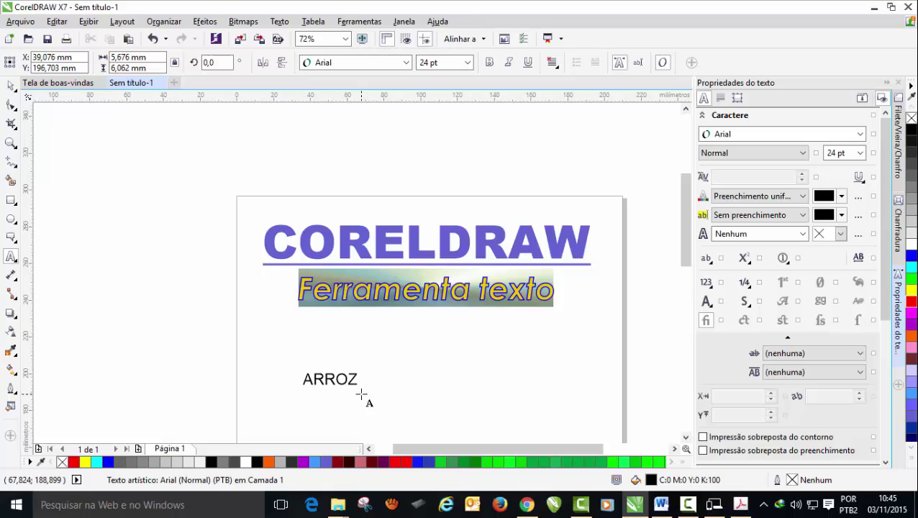
- Enlarge ARROZ to about 98 pt, shift it slightly left, and append the letter A
left_click(10, 86)
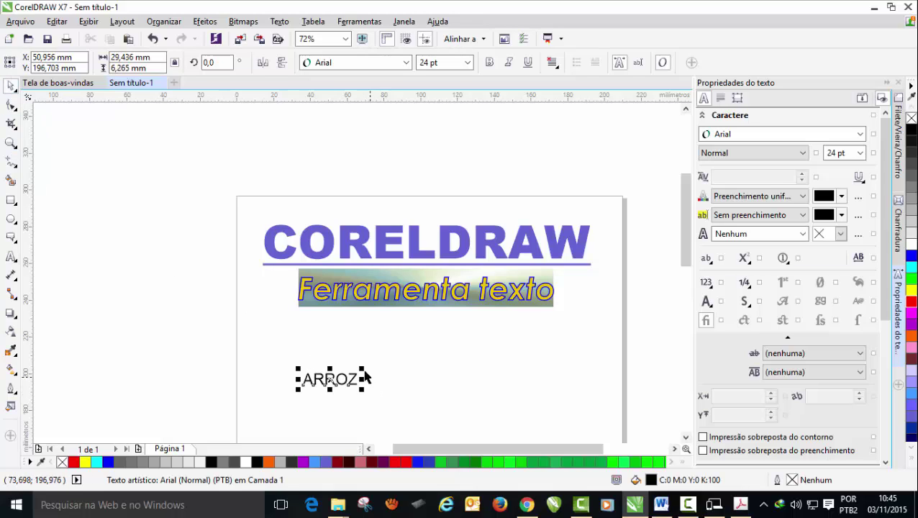
left_click_drag(362, 367, 529, 303)
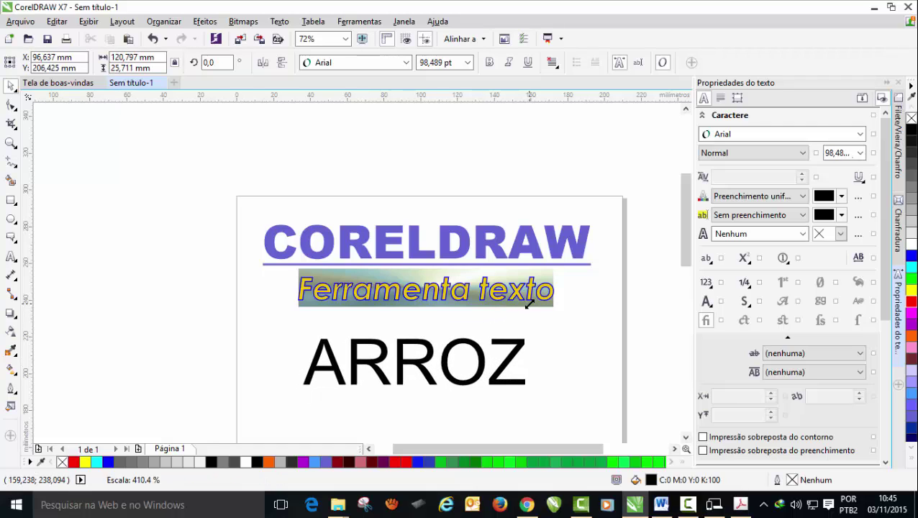
left_click(453, 353)
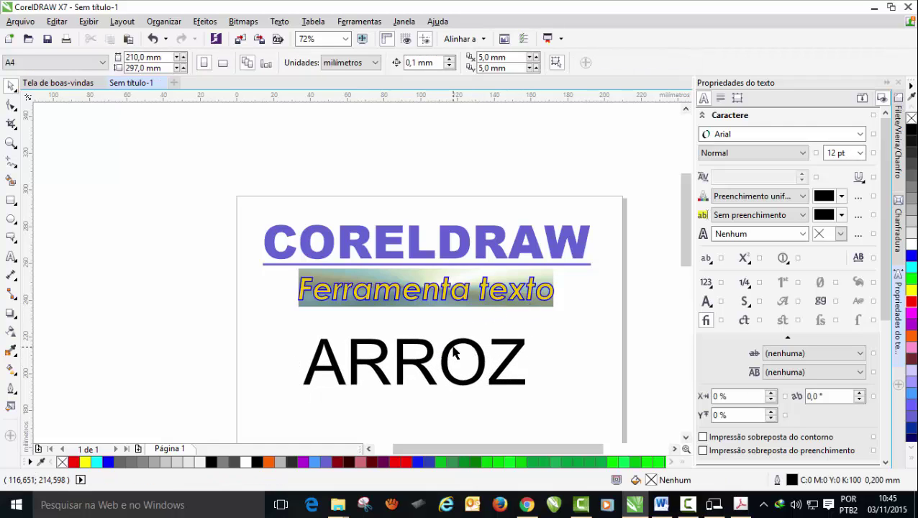
left_click_drag(453, 352, 426, 350)
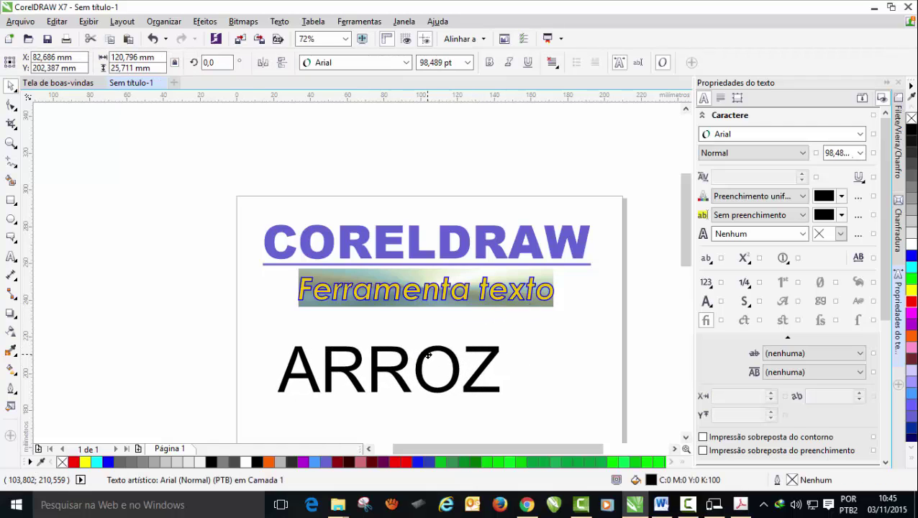
left_click(522, 353)
left_click(486, 362)
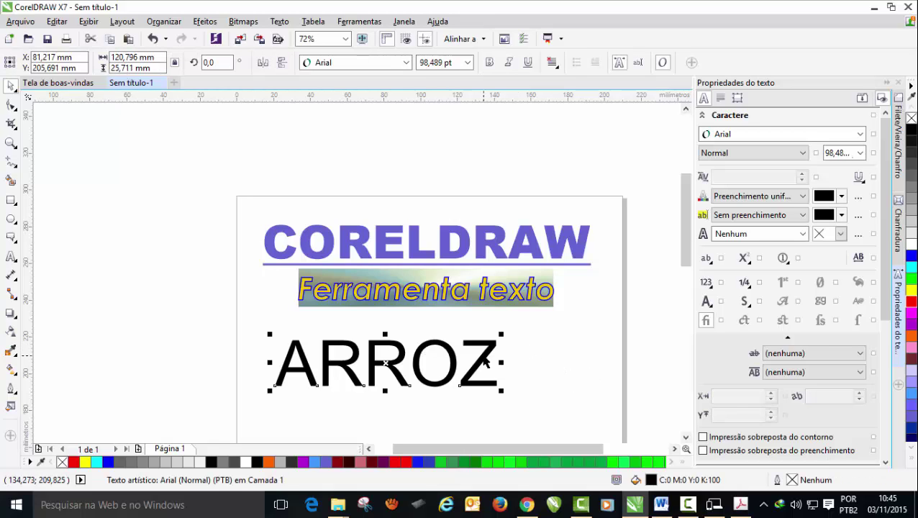
left_click(10, 257)
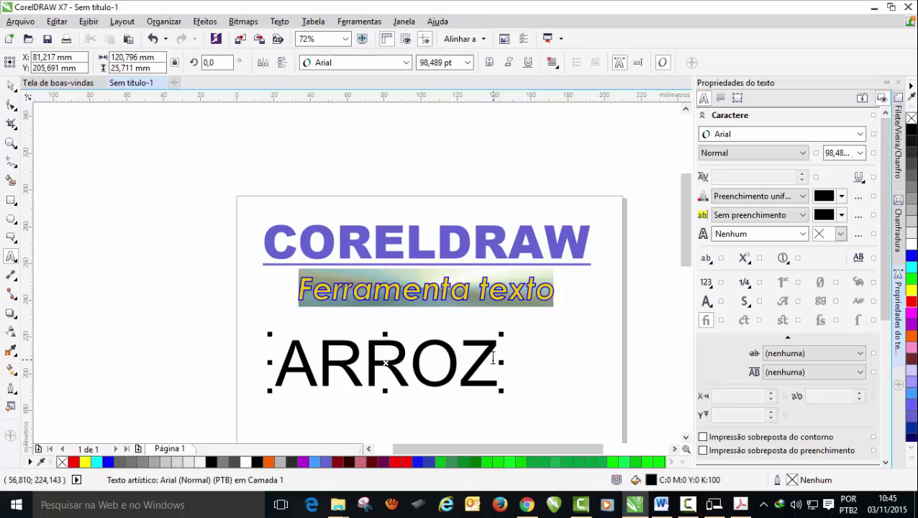
type(" A")
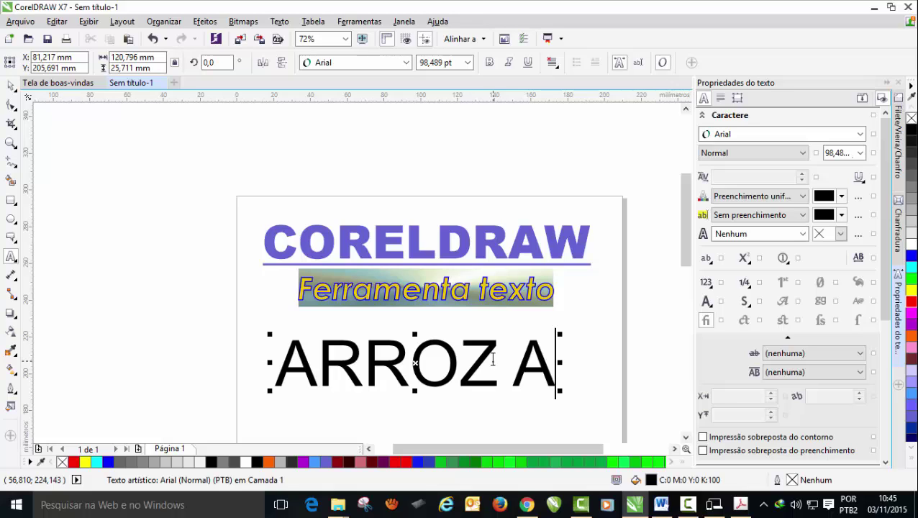
- Replace the A after ARROZ with a lowercase 'a' set as superscript
left_click_drag(511, 363, 558, 368)
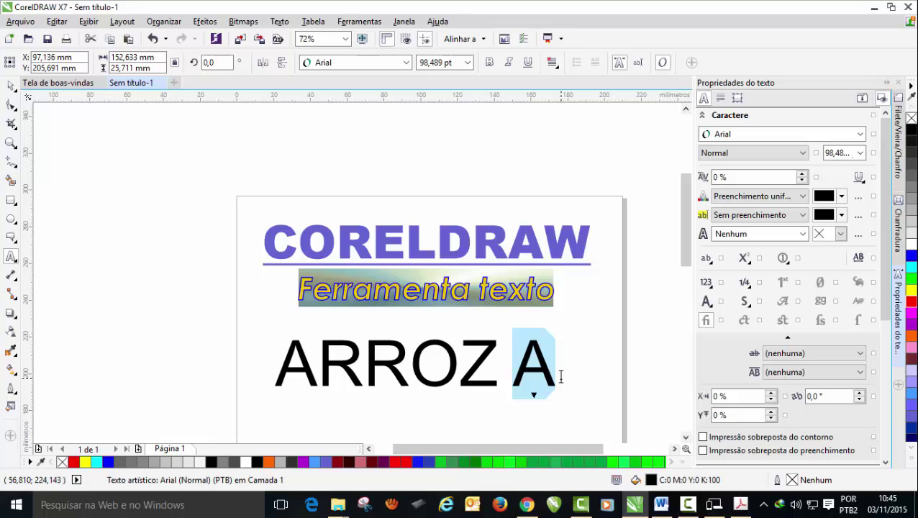
type("a")
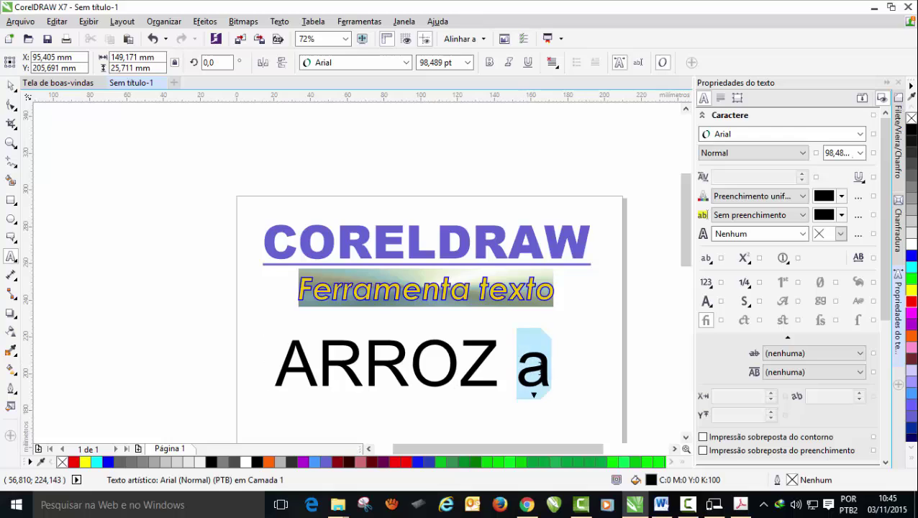
left_click_drag(523, 361, 551, 374)
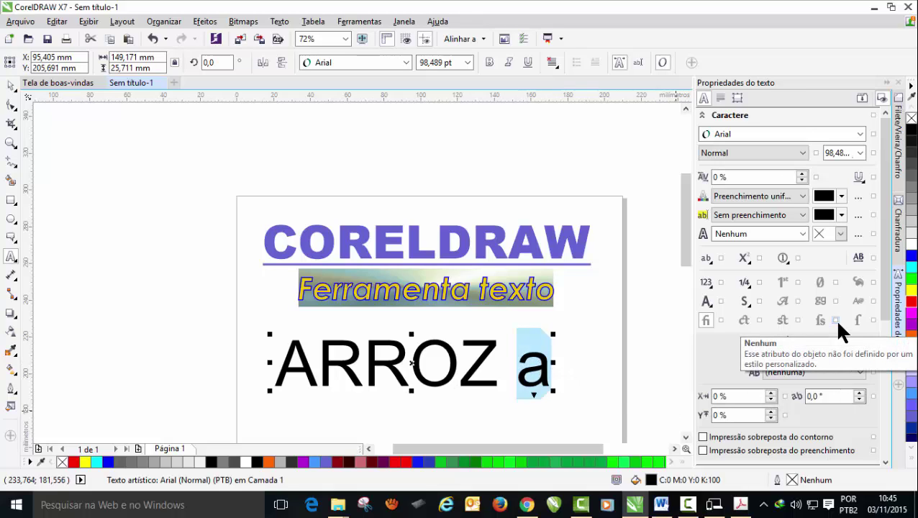
left_click(744, 258)
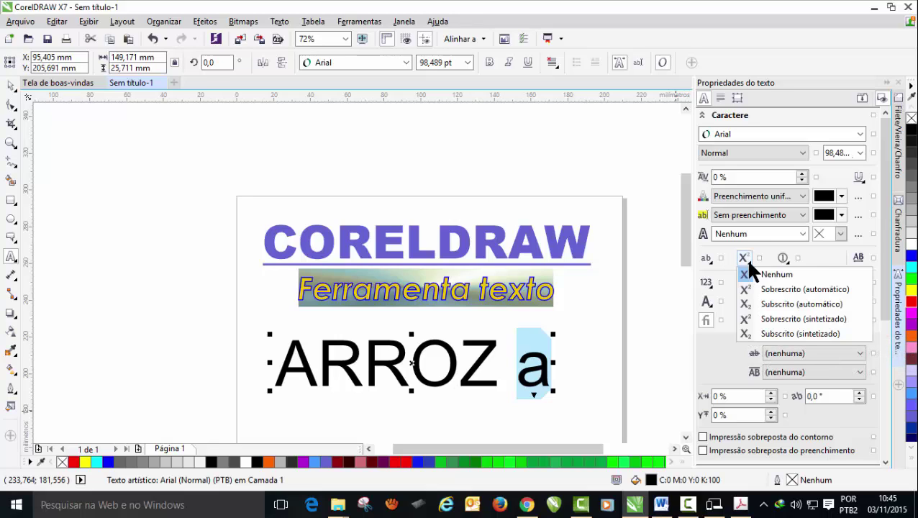
left_click(775, 289)
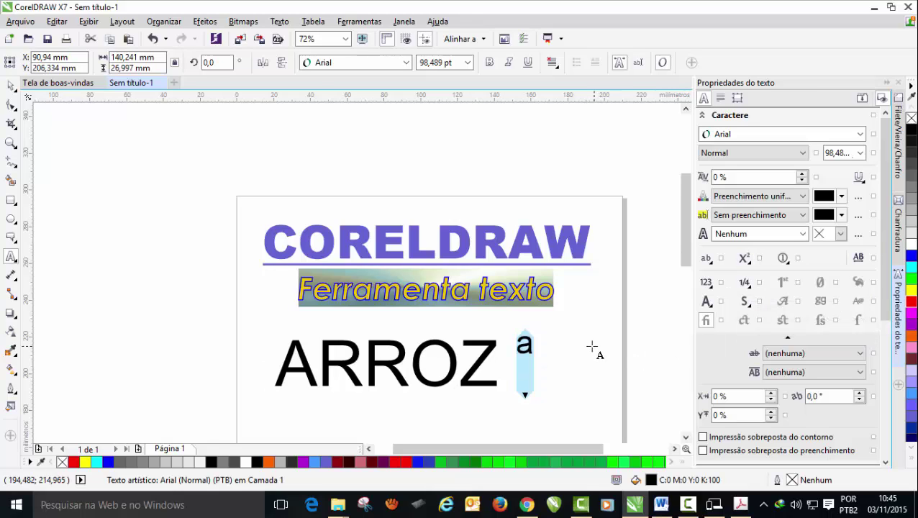
left_click(10, 86)
left_click(412, 312)
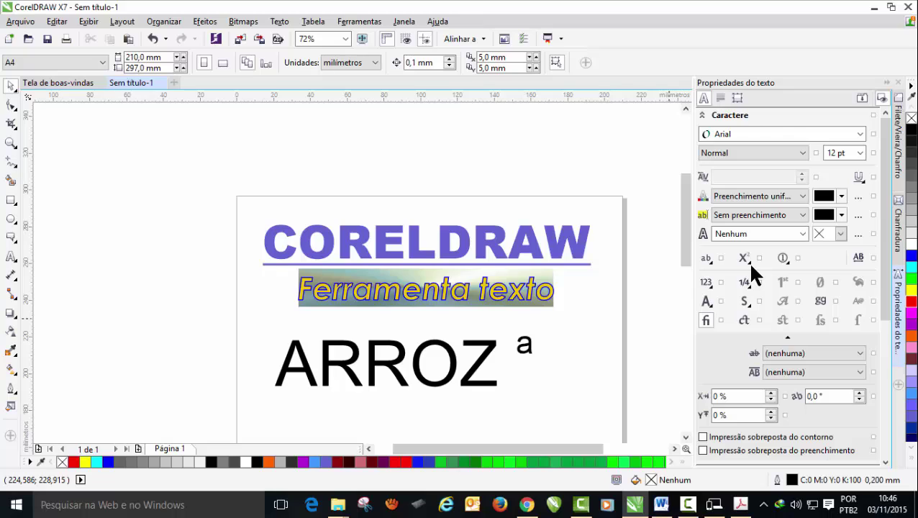
- Replace the superscript 'a' with '2' and make it Subscrito (automático)
left_click(522, 351)
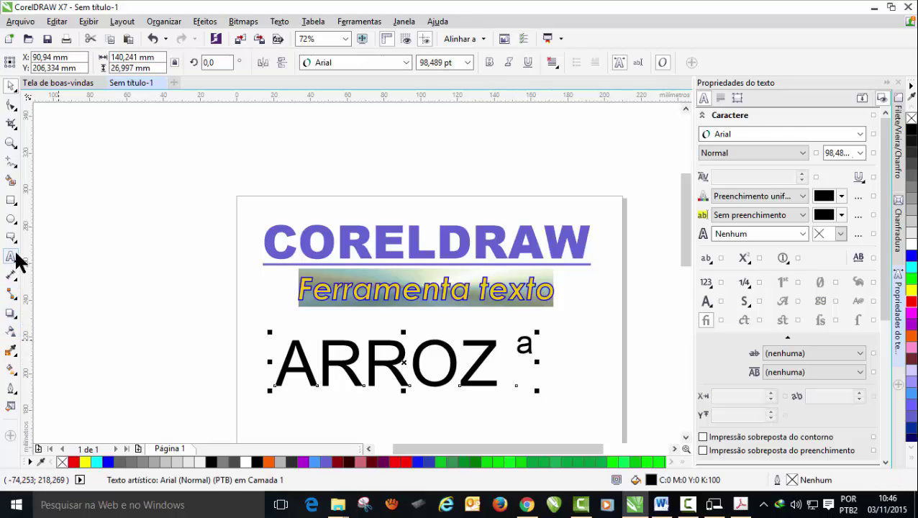
left_click(11, 257)
double_click(533, 342)
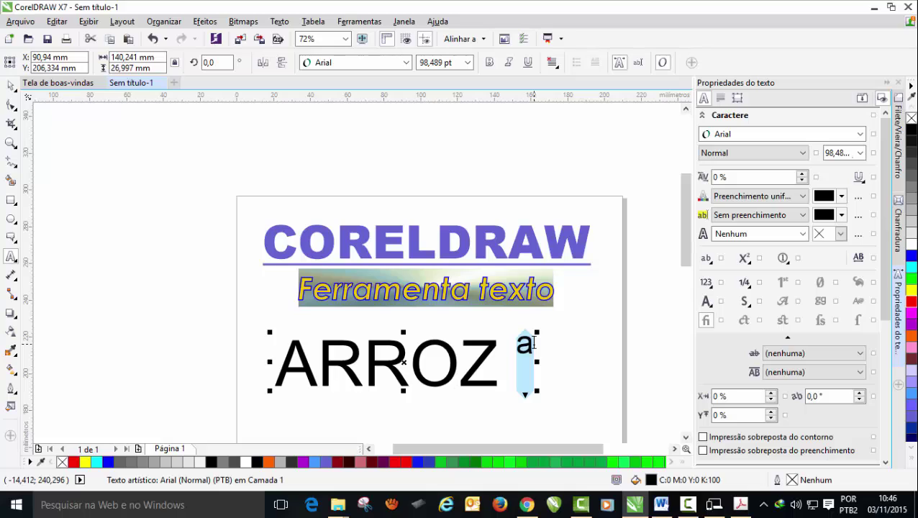
type("2")
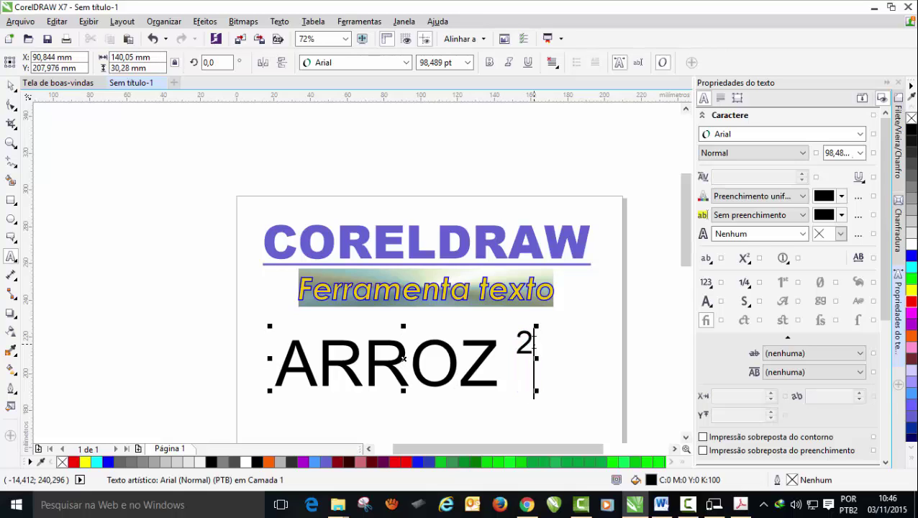
left_click_drag(532, 345, 515, 345)
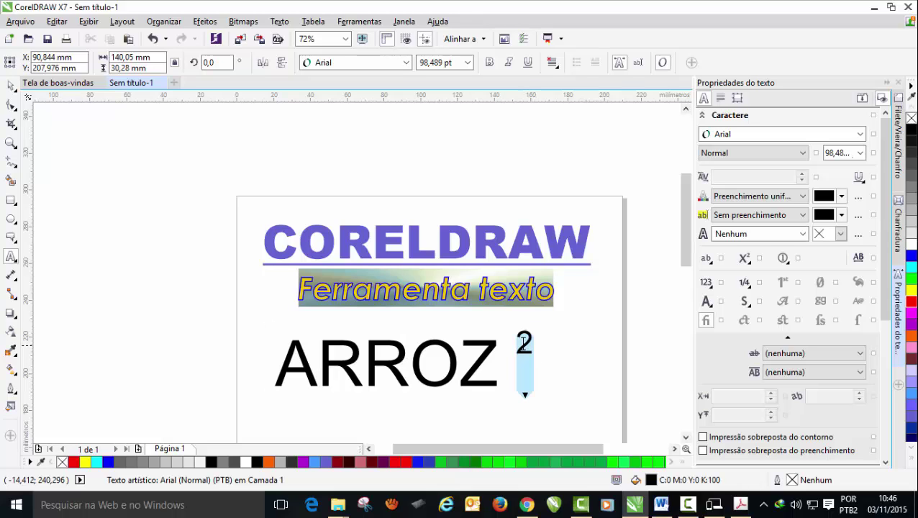
left_click(750, 259)
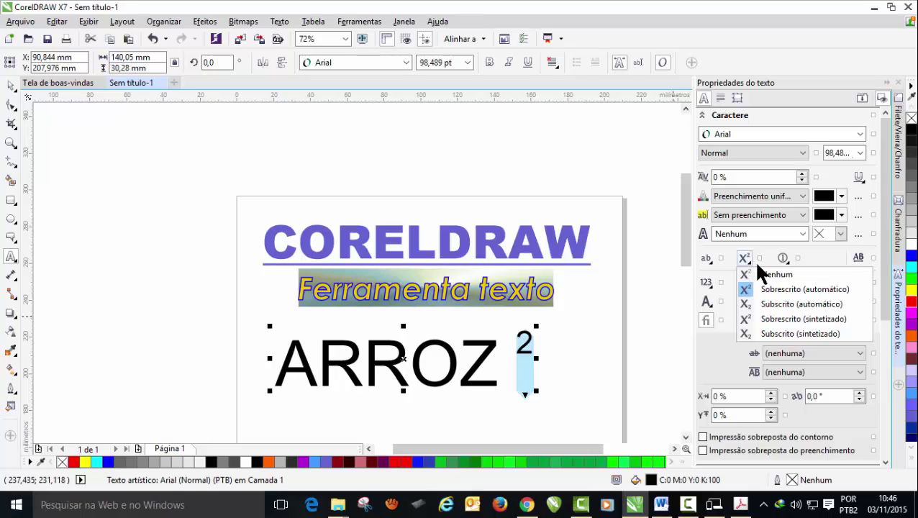
left_click(778, 305)
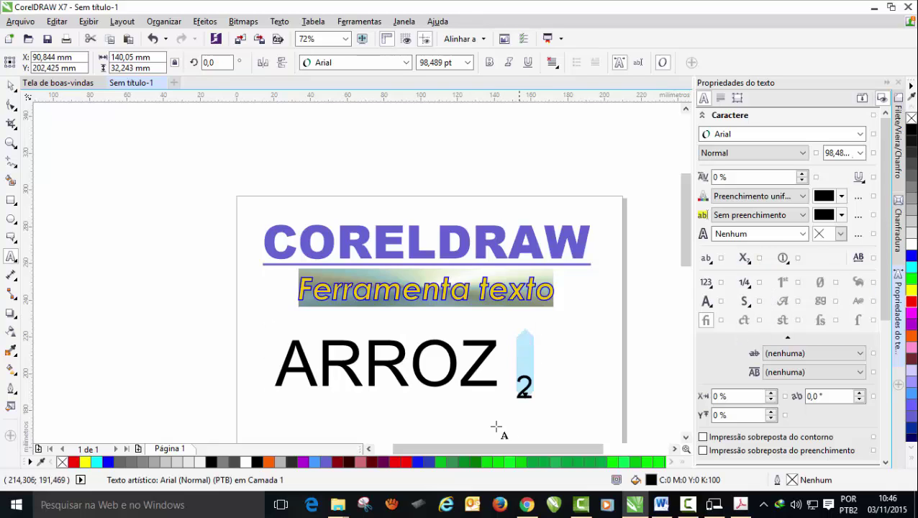
left_click(547, 387)
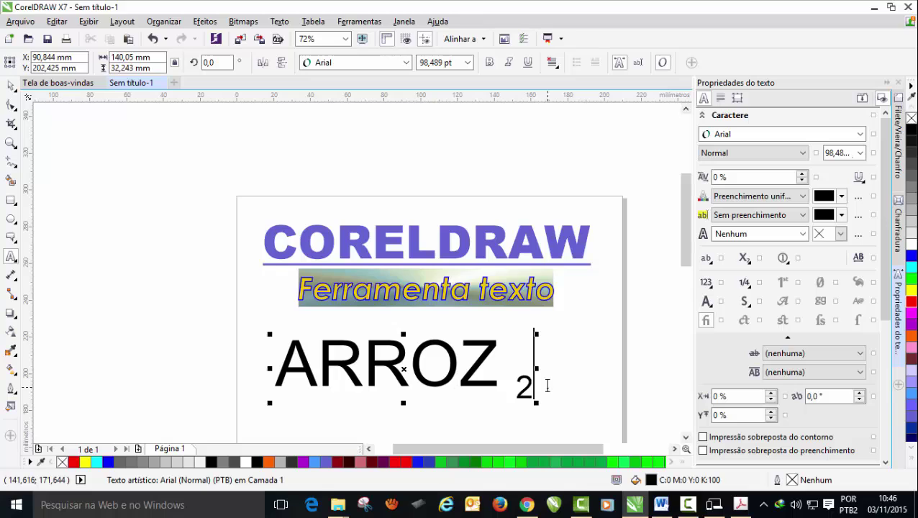
double_click(539, 388)
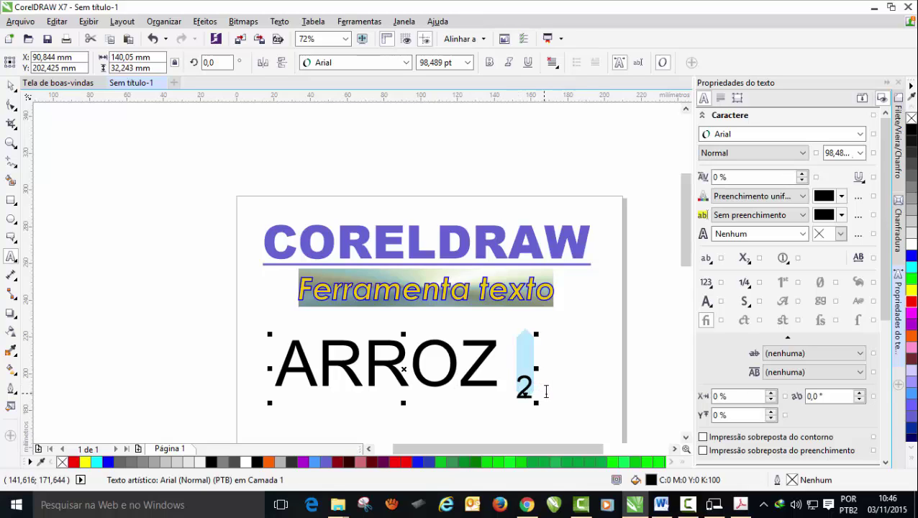
- Apply Maiúsculas capitalization to the ARROZ 2 text object
left_click(712, 268)
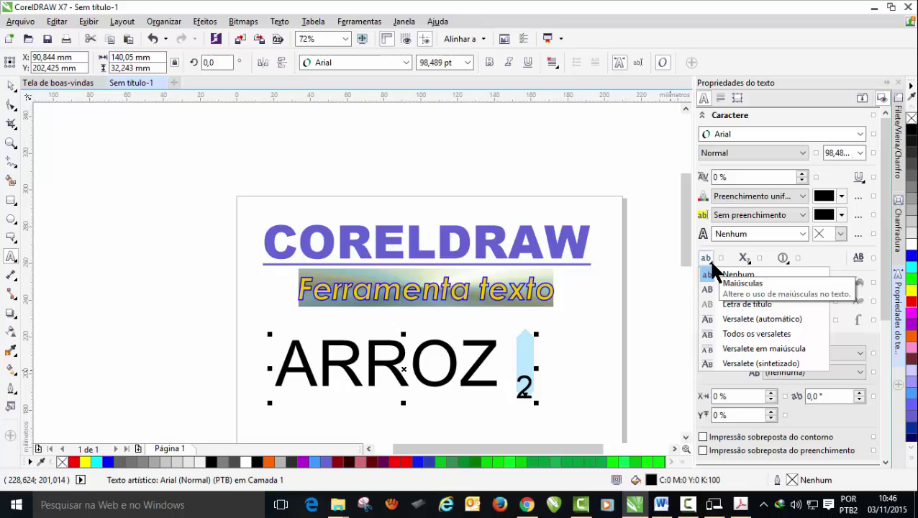
left_click(838, 264)
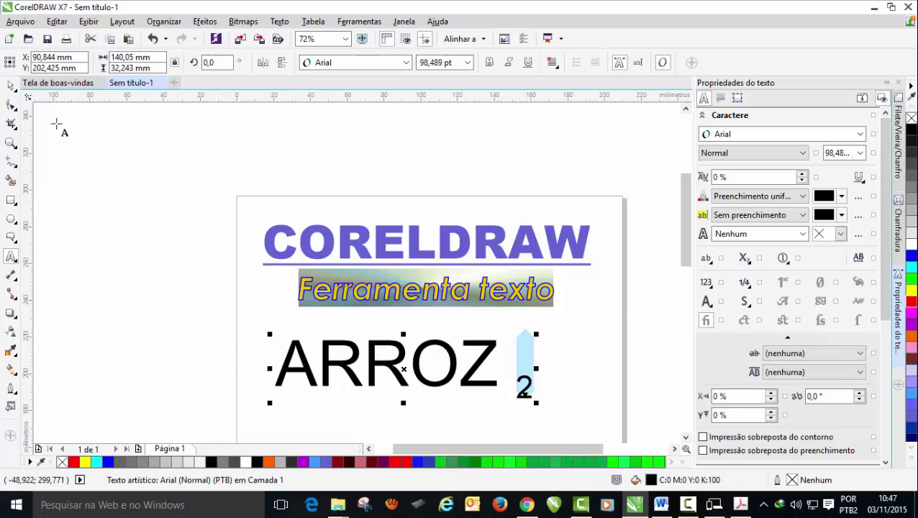
left_click(12, 87)
left_click(41, 167)
left_click(374, 379)
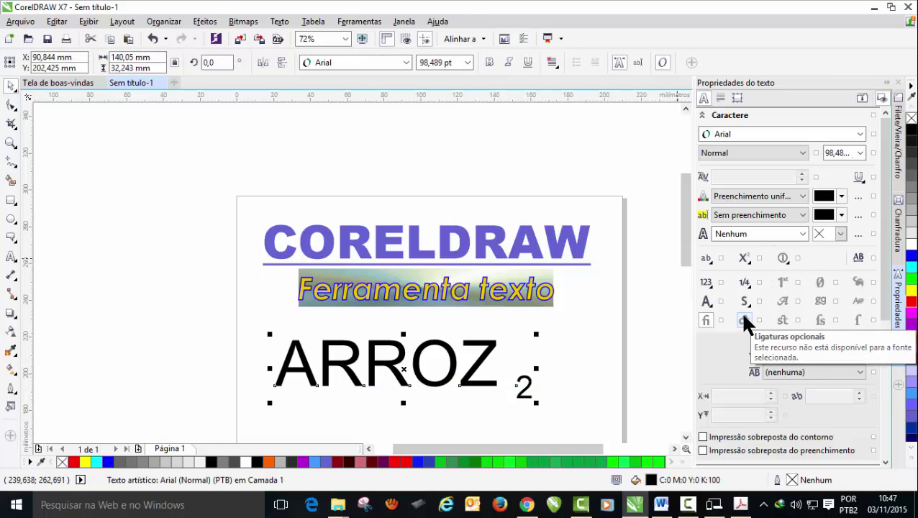
left_click(709, 262)
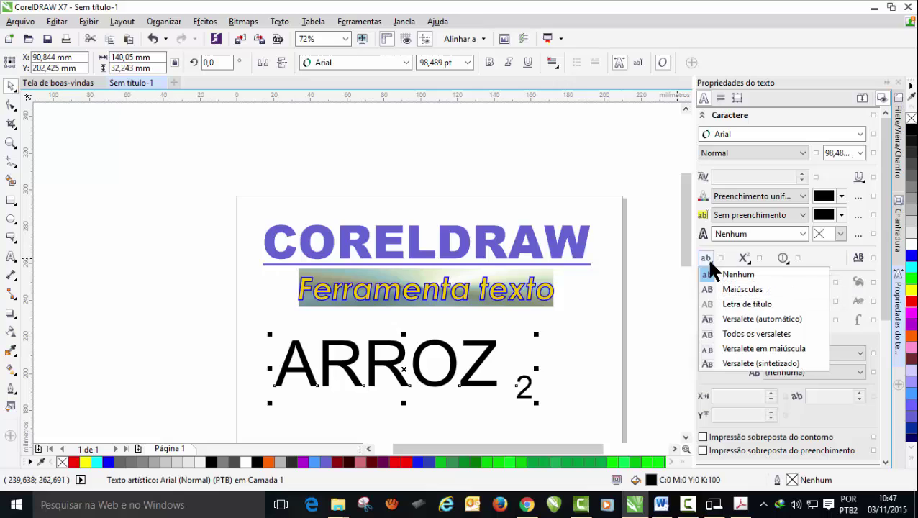
left_click(739, 291)
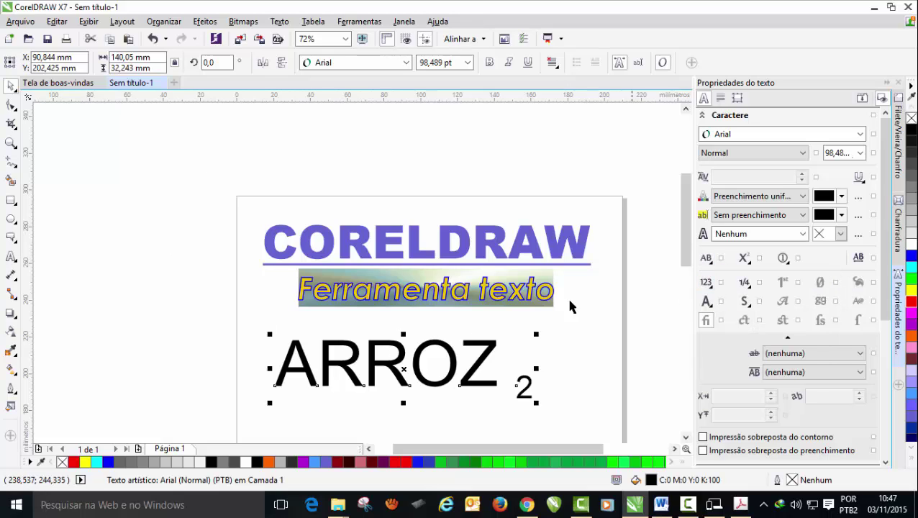
left_click(11, 257)
- Apply Versalete (automático) small caps to all of ARROZ 2
left_click_drag(276, 359, 541, 370)
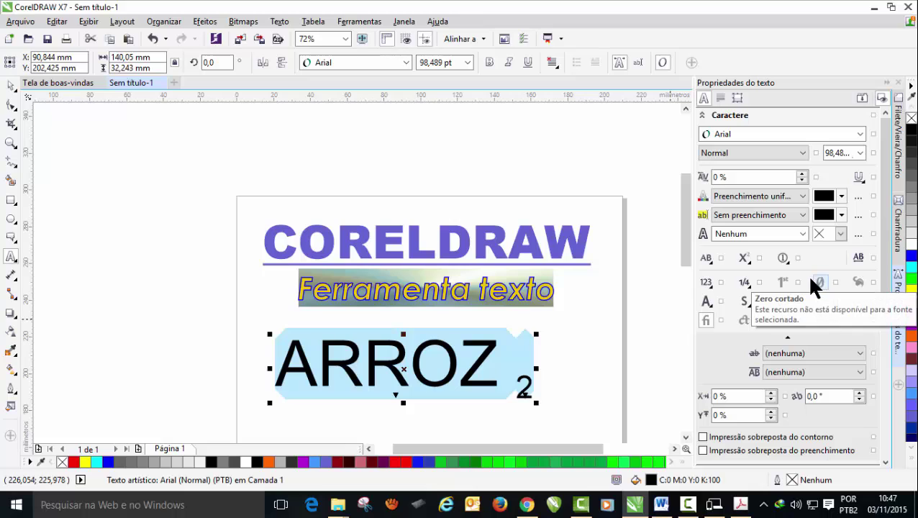
left_click(708, 260)
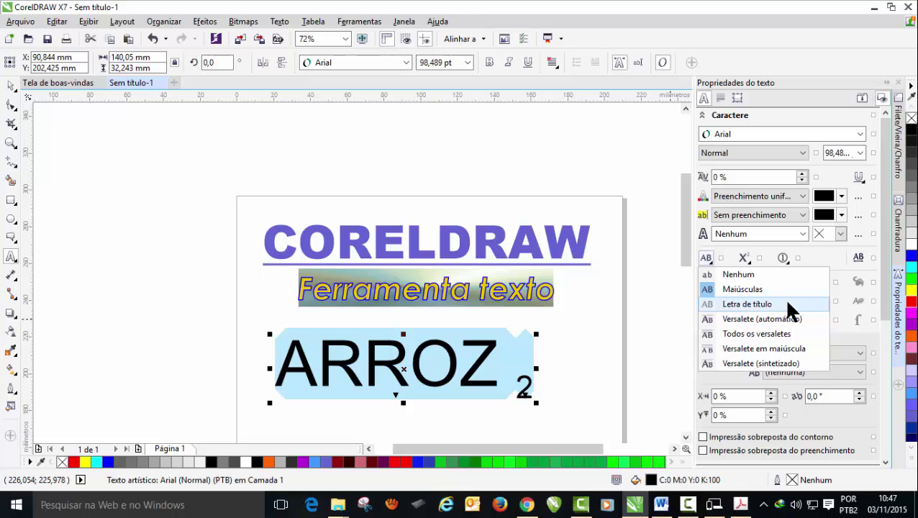
left_click(788, 318)
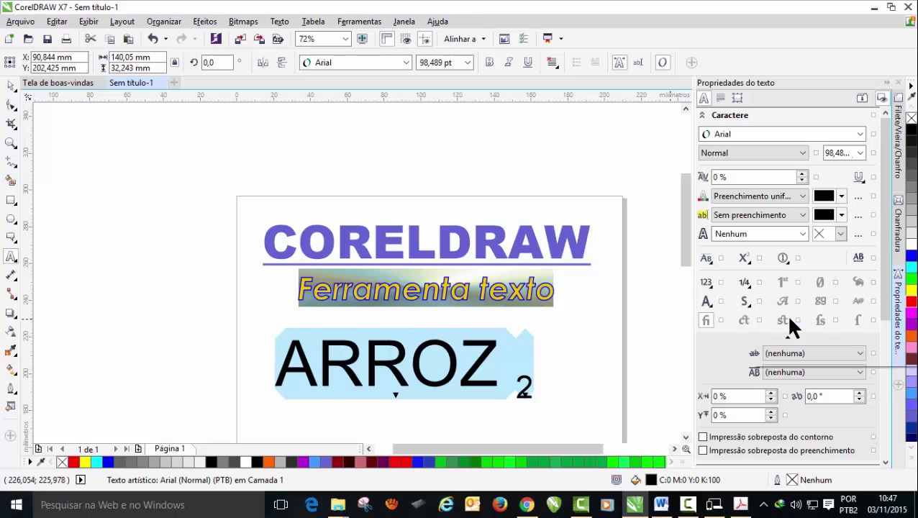
left_click(708, 259)
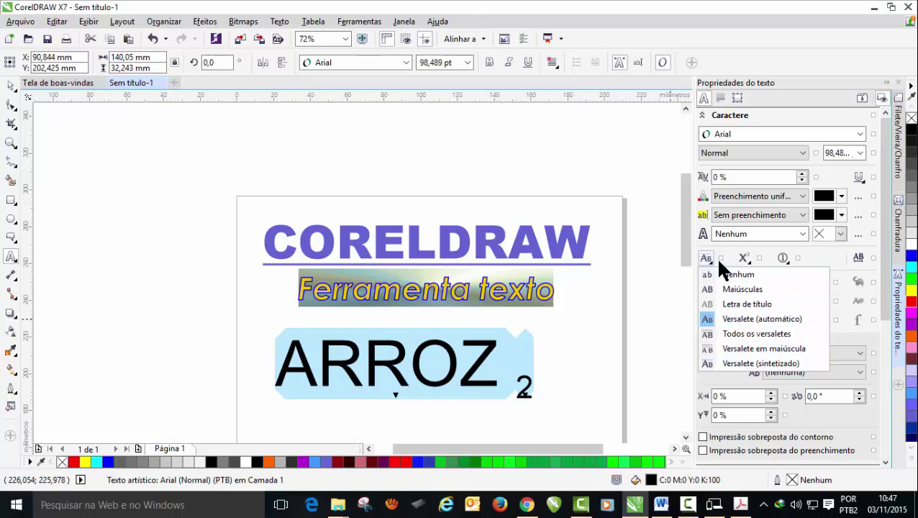
left_click(806, 247)
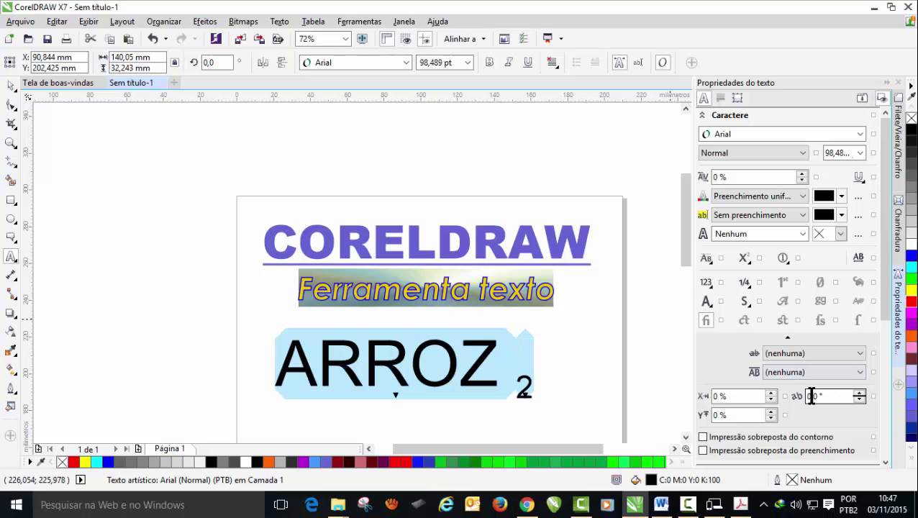
scroll(811, 395, "down", 1)
scroll(812, 401, "down", 2)
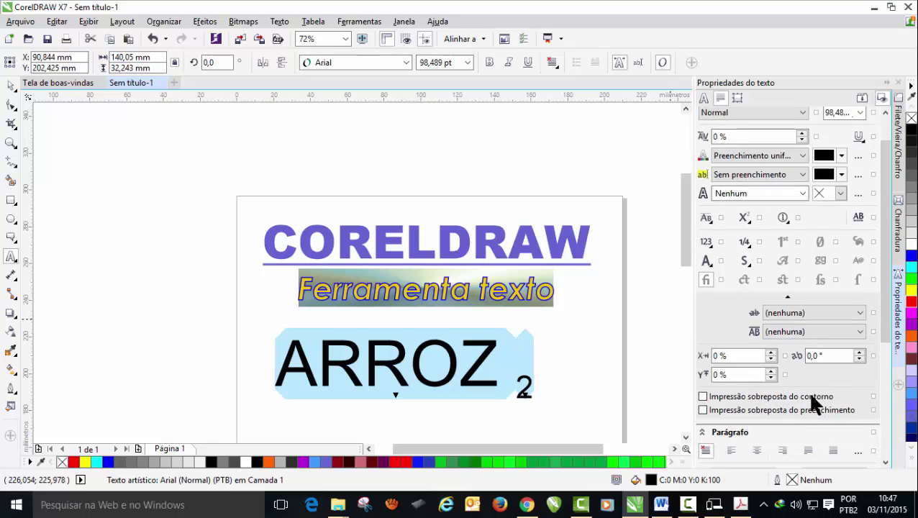
scroll(811, 403, "down", 1)
scroll(811, 402, "down", 2)
scroll(812, 395, "down", 1)
scroll(811, 396, "down", 1)
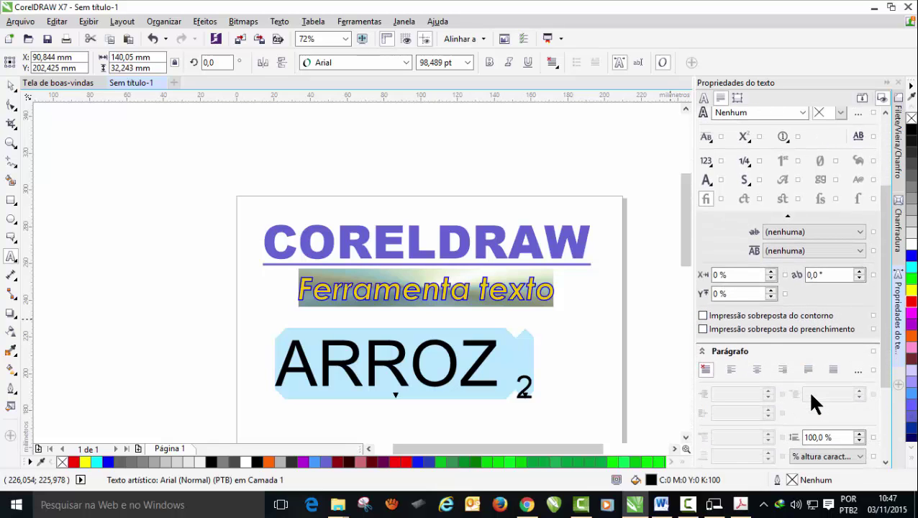
scroll(811, 396, "down", 2)
scroll(811, 395, "down", 2)
scroll(811, 395, "down", 2)
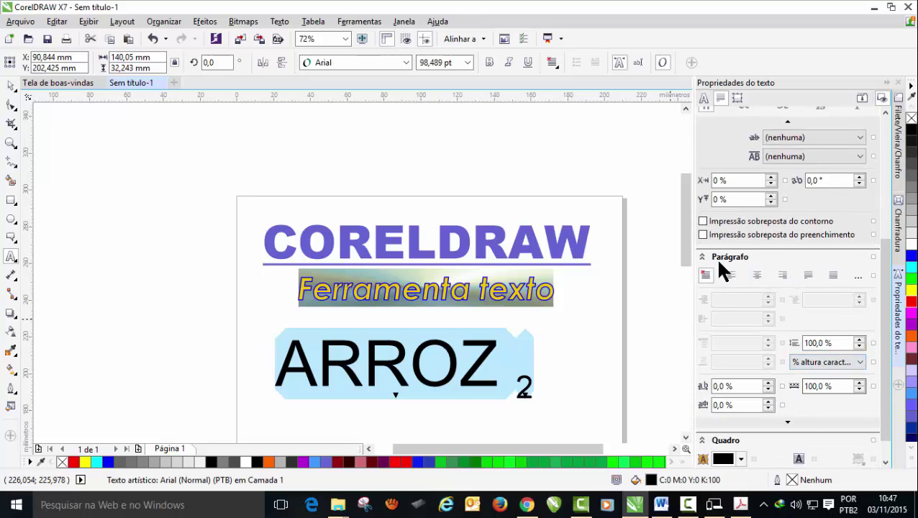
scroll(790, 330, "down", 1)
scroll(789, 327, "down", 1)
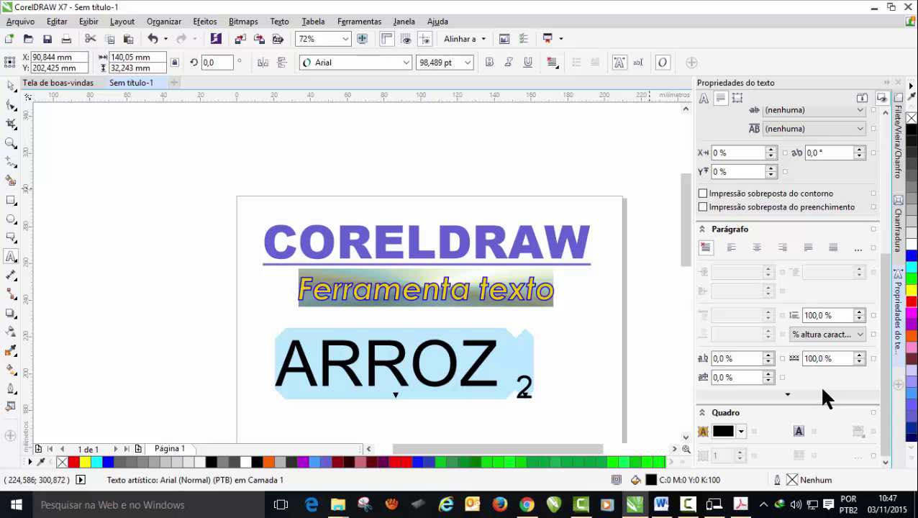
scroll(820, 388, "up", 1)
scroll(819, 388, "up", 1)
scroll(819, 387, "down", 2)
left_click(553, 346)
left_click(10, 85)
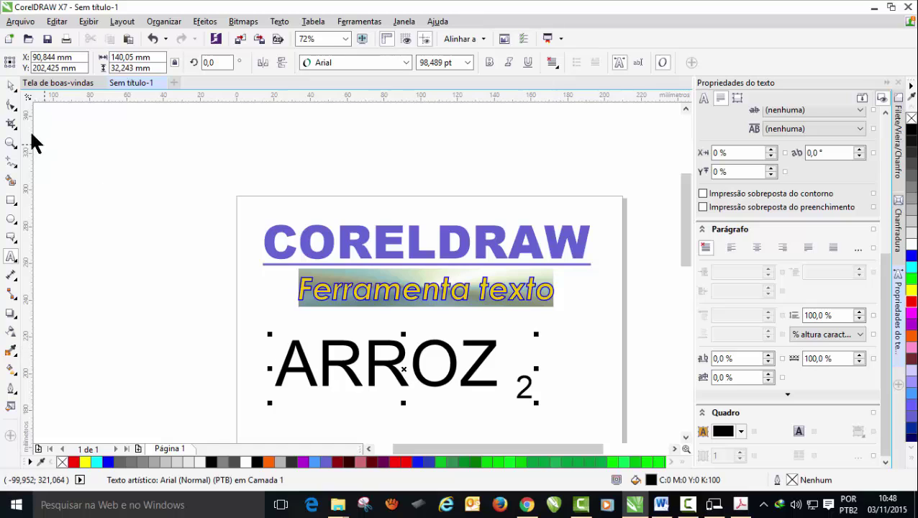
left_click(11, 85)
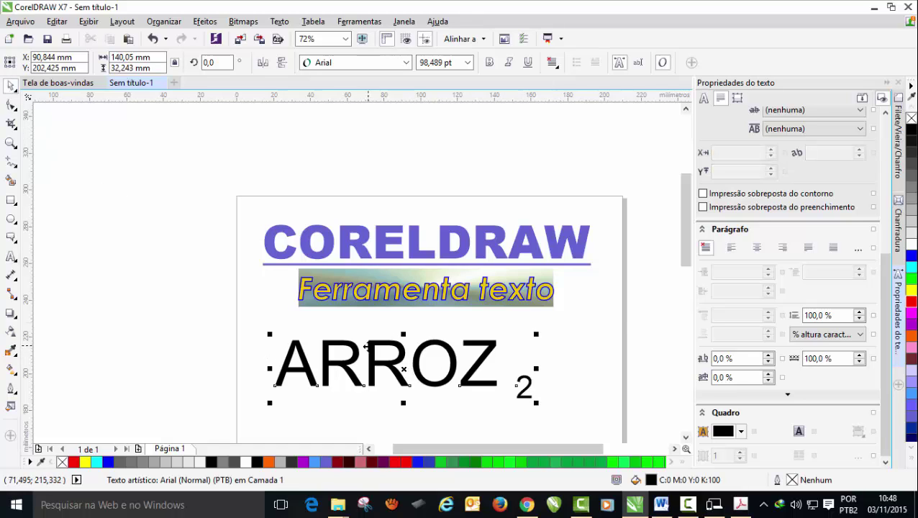
scroll(367, 349, "up", 2)
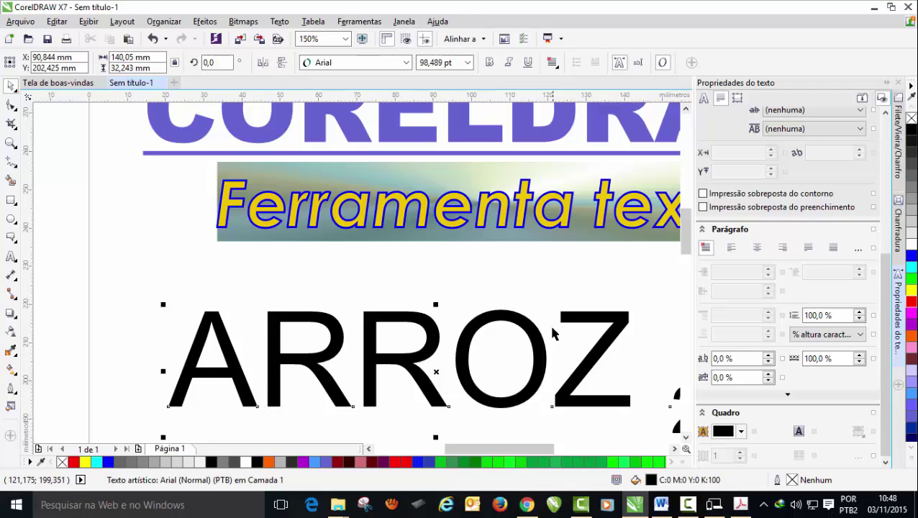
left_click(254, 375)
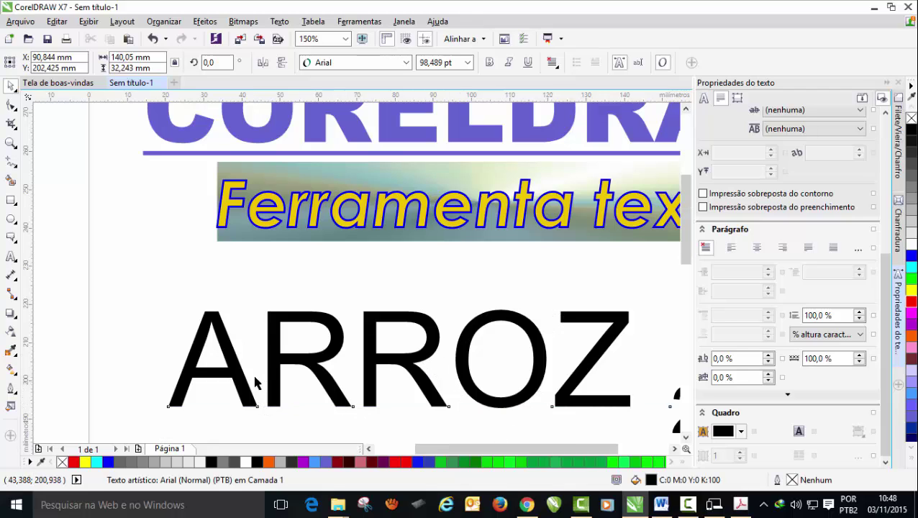
scroll(256, 382, "down", 2)
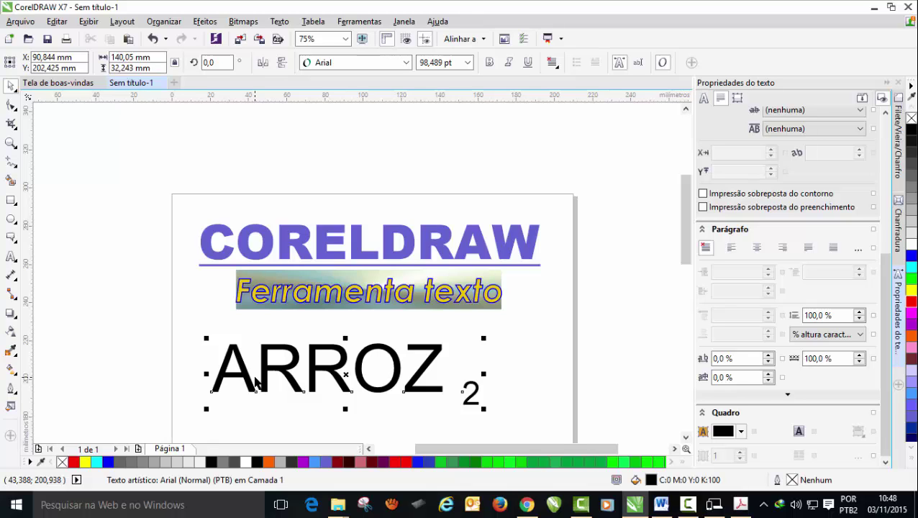
scroll(255, 381, "up", 2)
scroll(309, 338, "down", 2)
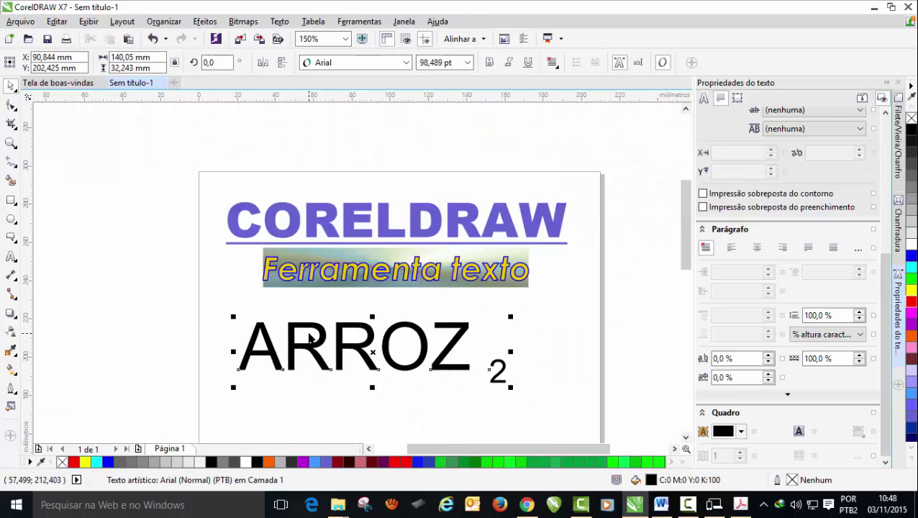
- Change the ARROZ font to Clarendon Blk BT from the property bar
left_click(406, 63)
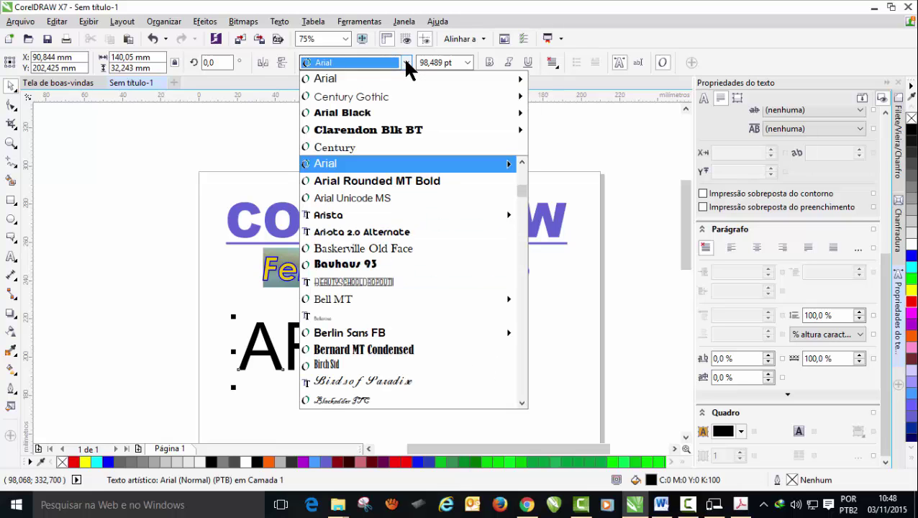
left_click(364, 133)
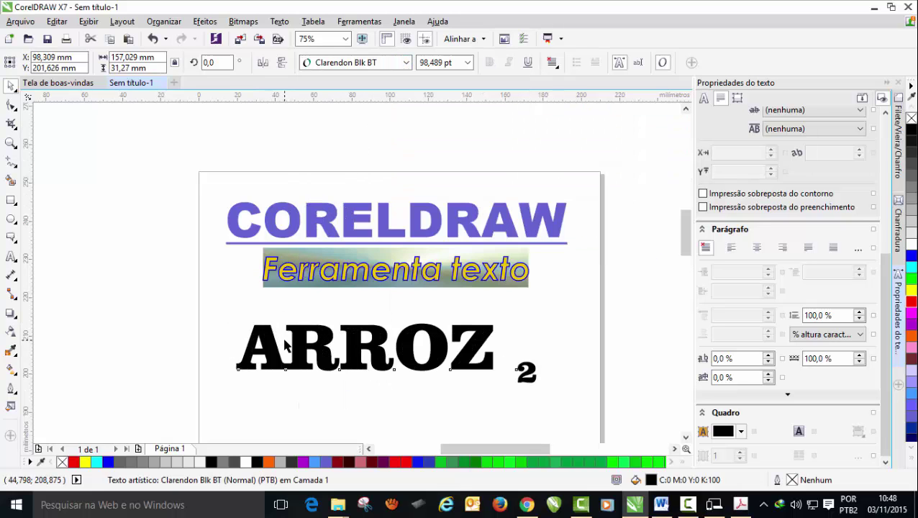
scroll(284, 345, "up", 3)
scroll(284, 345, "down", 1)
scroll(284, 345, "down", 1)
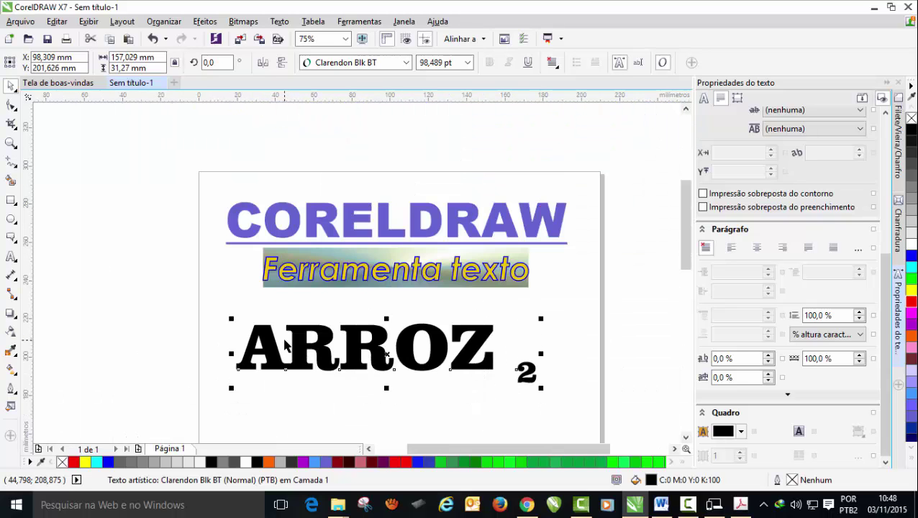
scroll(284, 345, "up", 1)
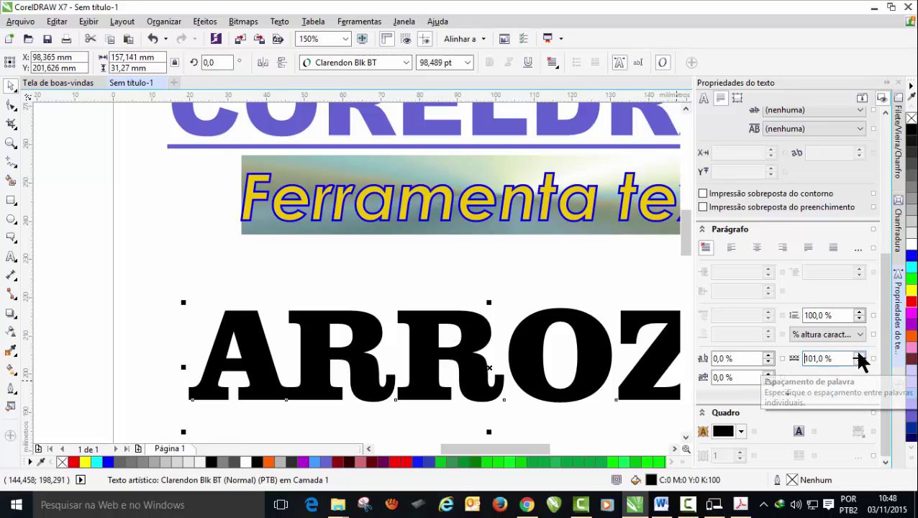
- Step ARROZ word spacing up to 149%, then drag the text up and left
left_click(859, 356)
left_click(859, 355)
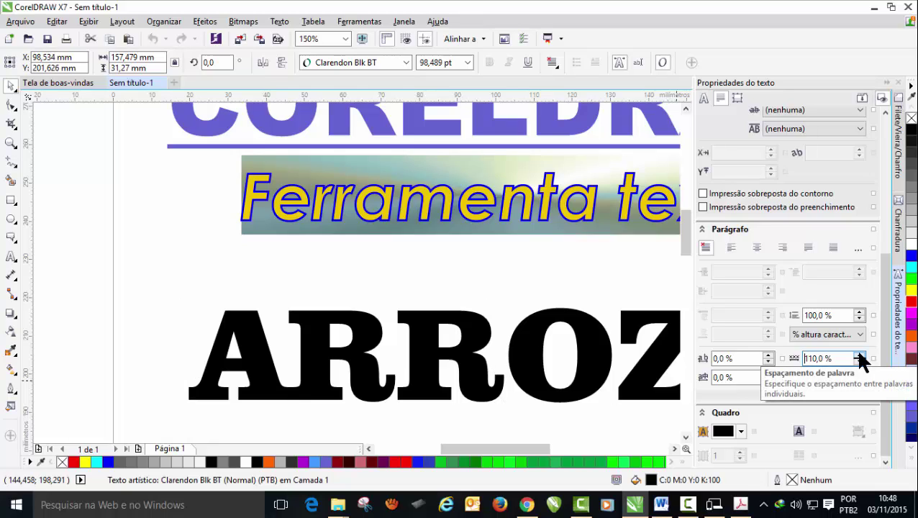
left_click(858, 355)
left_click(858, 355)
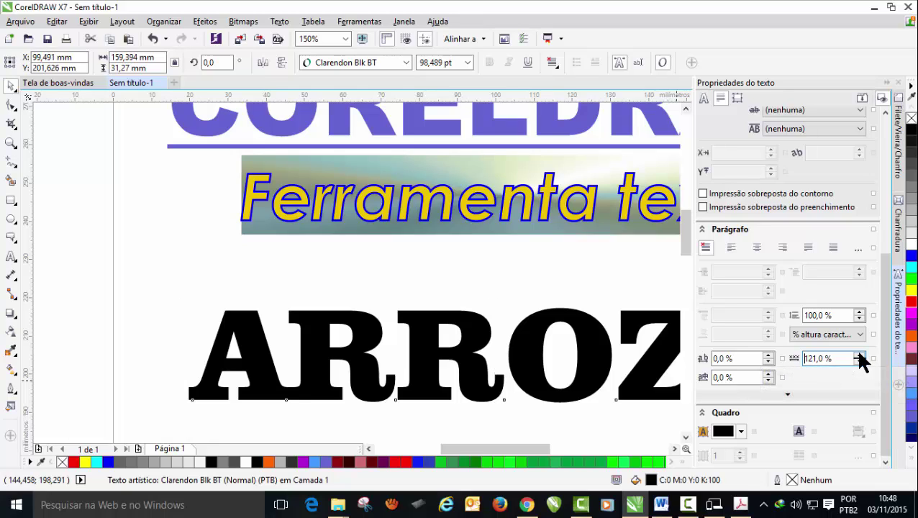
left_click(858, 355)
left_click(859, 355)
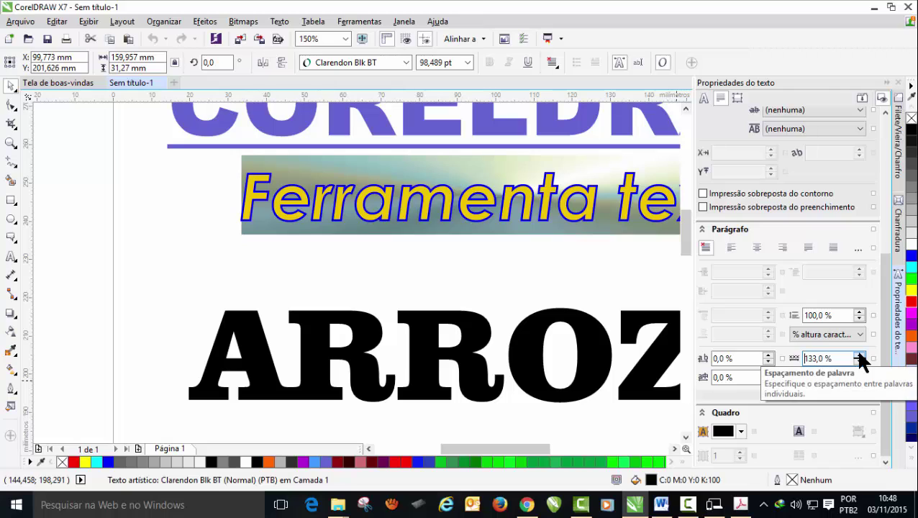
left_click(858, 355)
left_click(858, 355)
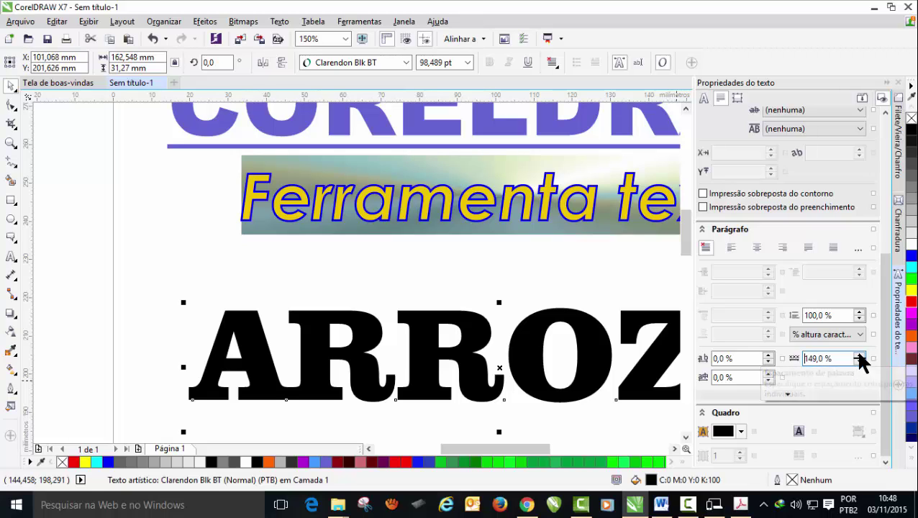
left_click_drag(334, 333, 257, 293)
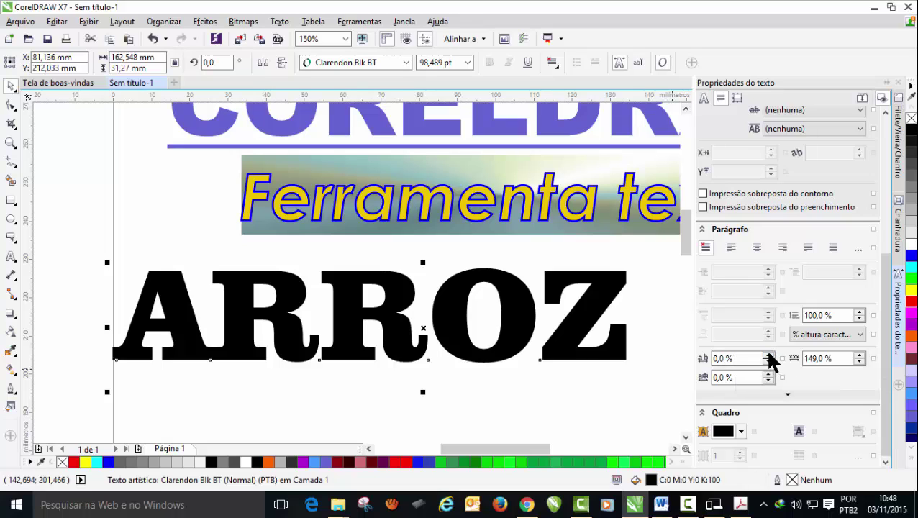
- Adjust ARROZ to 13% character spacing and 8% language spacing in Text Properties
left_click(767, 355)
left_click_drag(767, 355, 767, 354)
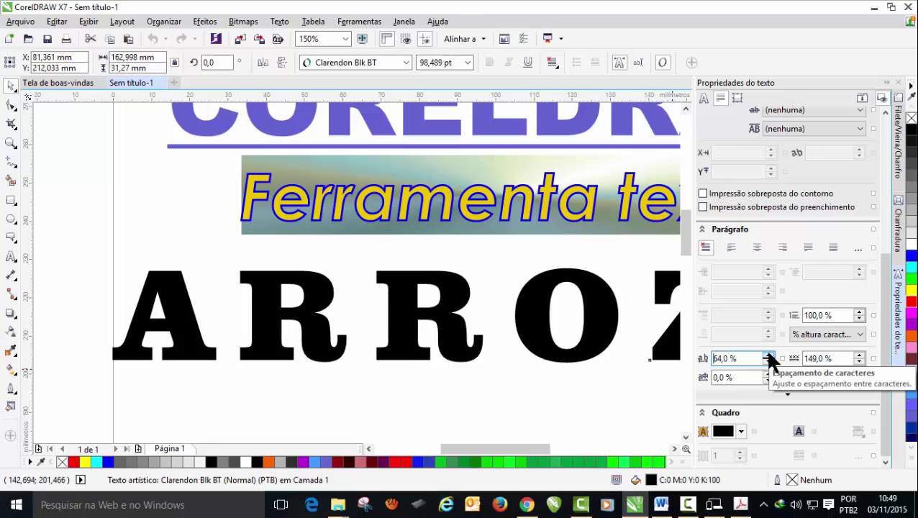
left_click_drag(768, 358, 768, 358)
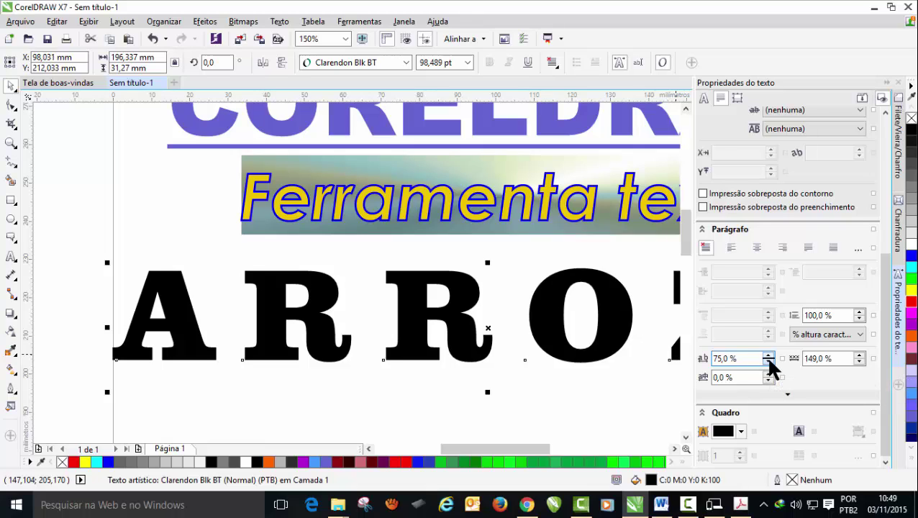
left_click_drag(768, 362, 767, 373)
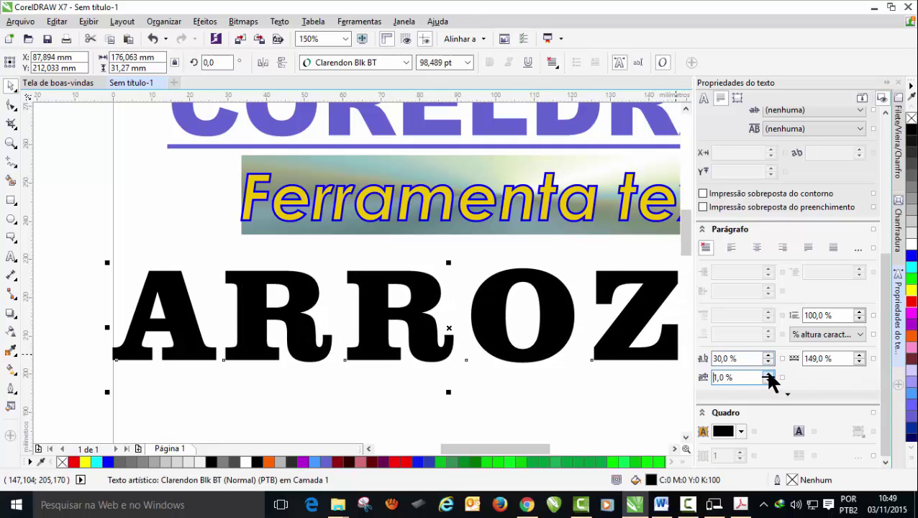
left_click(768, 379)
left_click(768, 361)
left_click_drag(767, 357, 770, 368)
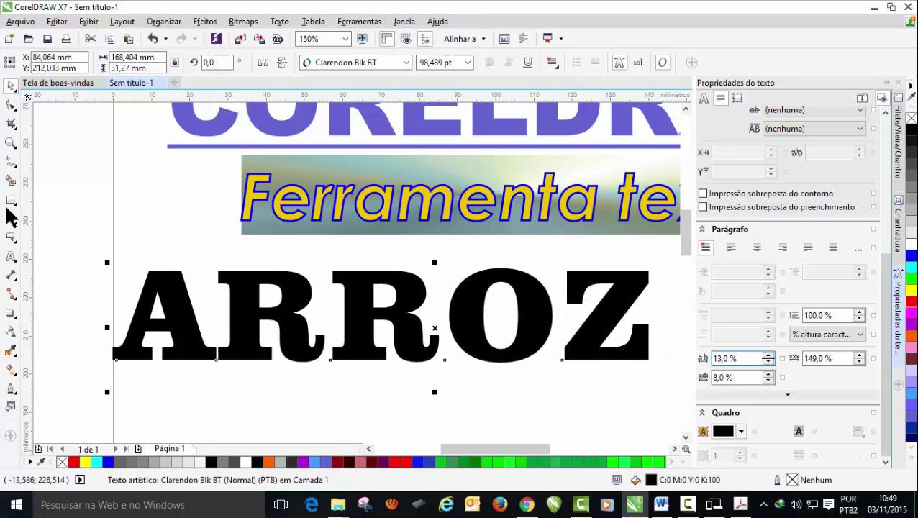
left_click(11, 257)
- Replace the stray 2 with a new line reading DOCE under ARROZ, then select the whole text block
left_click(647, 323)
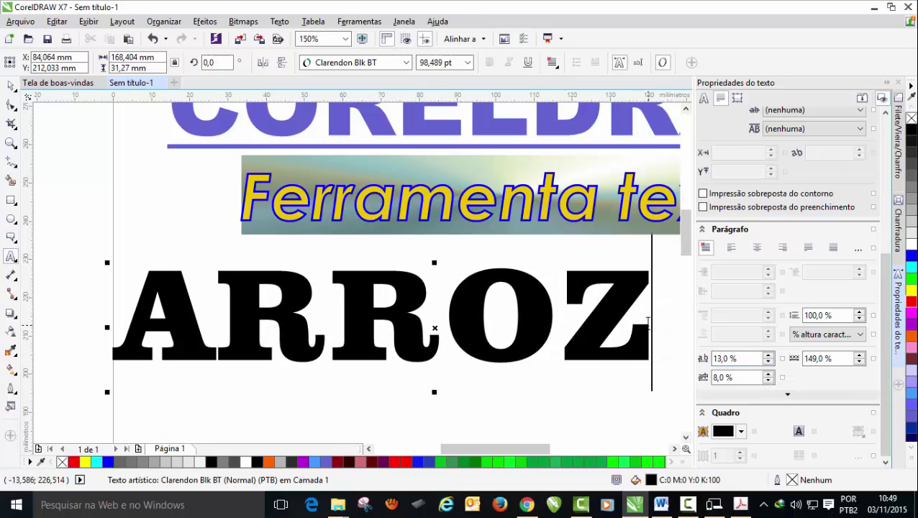
key("Return")
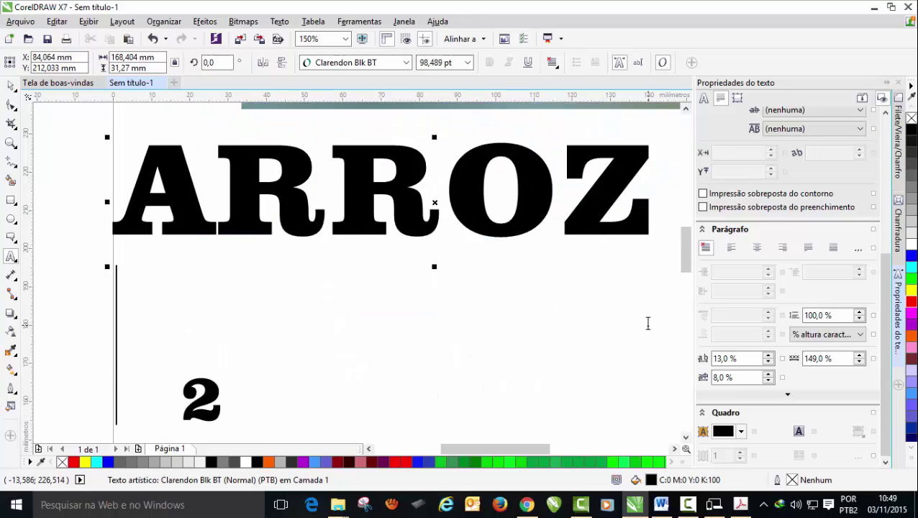
key("Delete")
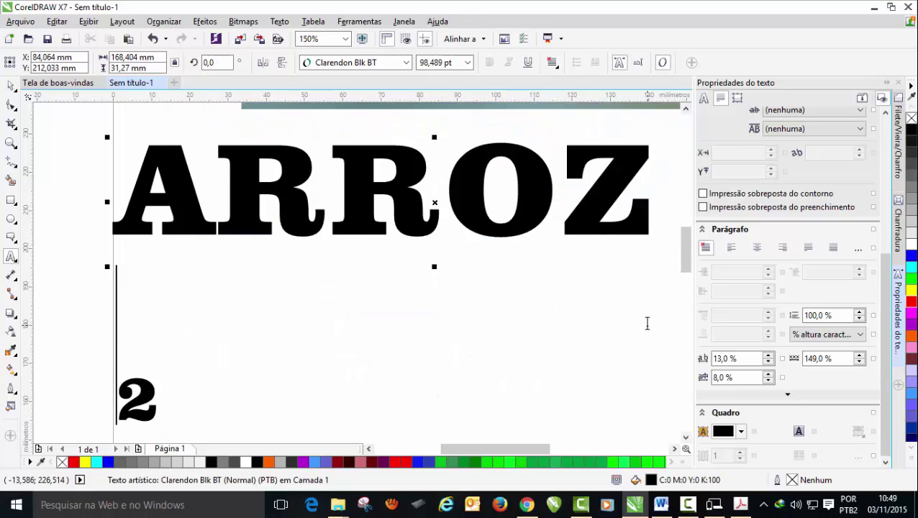
key("Delete")
type("DOC")
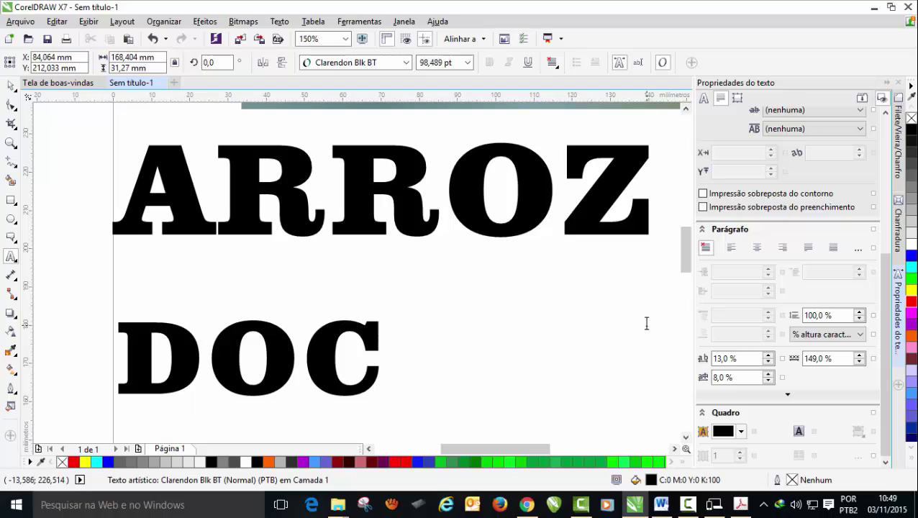
type("E")
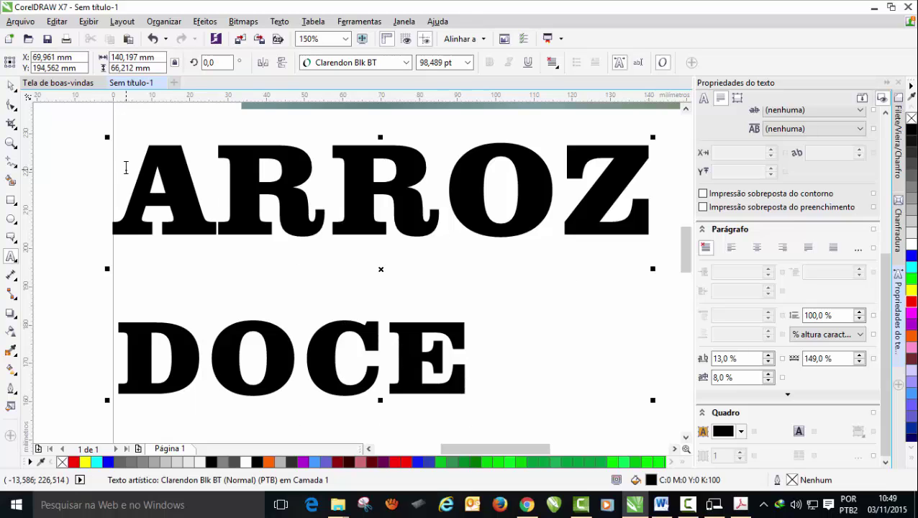
left_click_drag(120, 167, 483, 365)
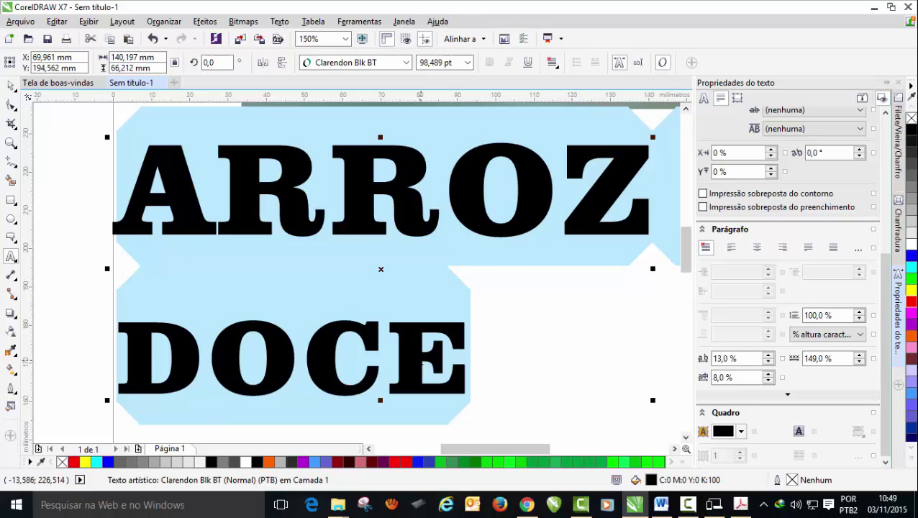
- Adjust the ARROZ/DOCE line spacing up and down with the Paragraph spinner, settling at 69 %
left_click(859, 312)
left_click(859, 312)
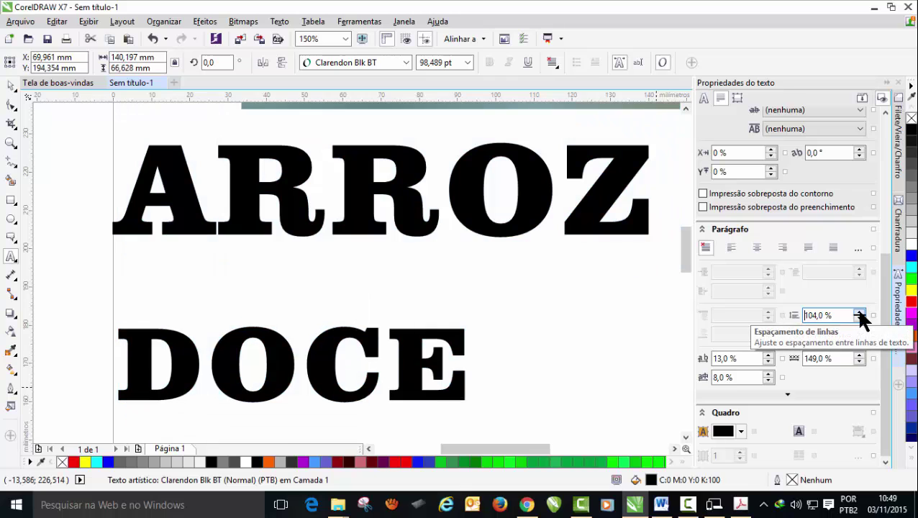
left_click(858, 314)
left_click(858, 314)
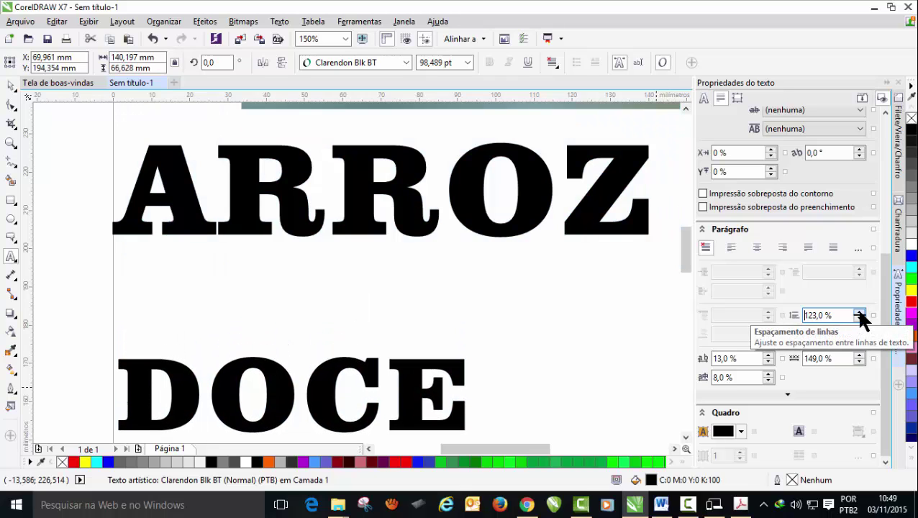
left_click(858, 319)
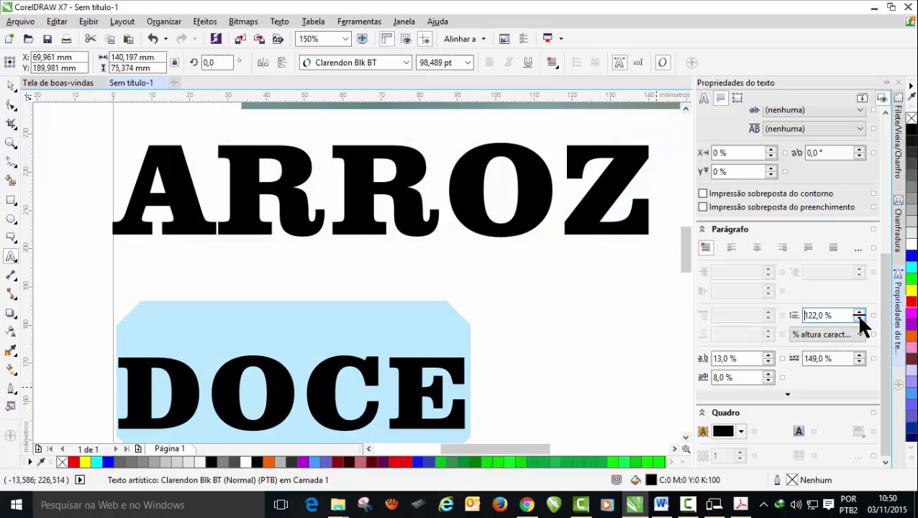
left_click(858, 319)
left_click(858, 318)
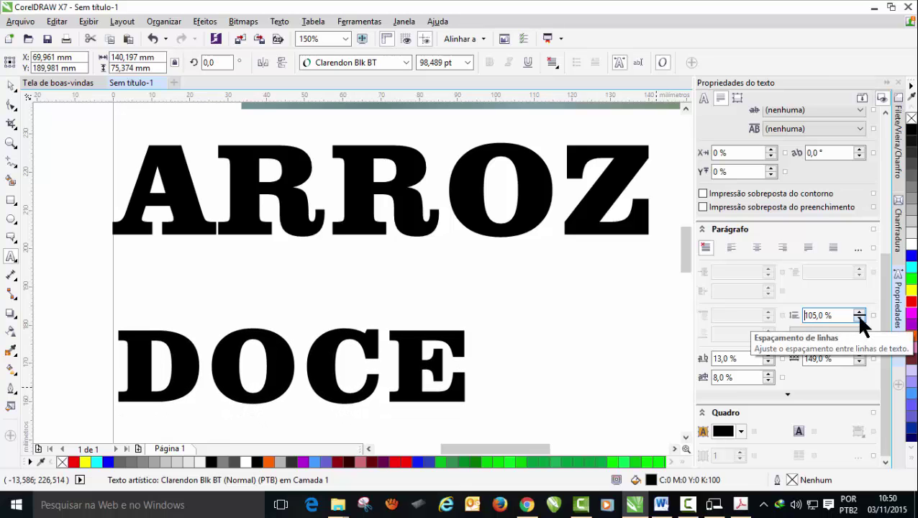
left_click(859, 318)
left_click(859, 319)
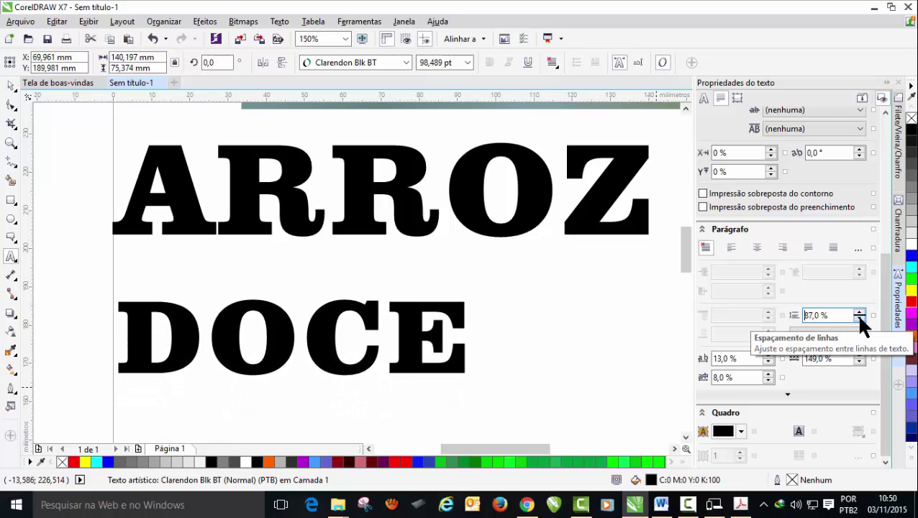
left_click(859, 319)
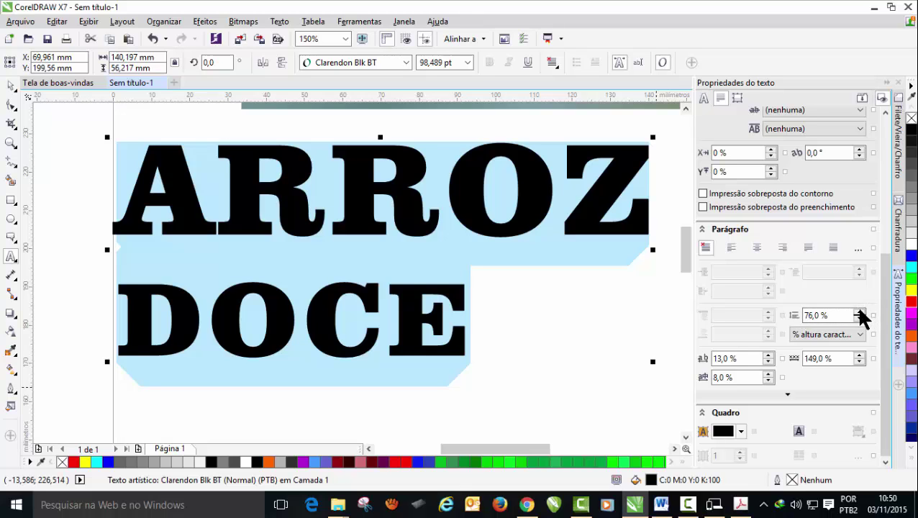
left_click(858, 312)
left_click(858, 312)
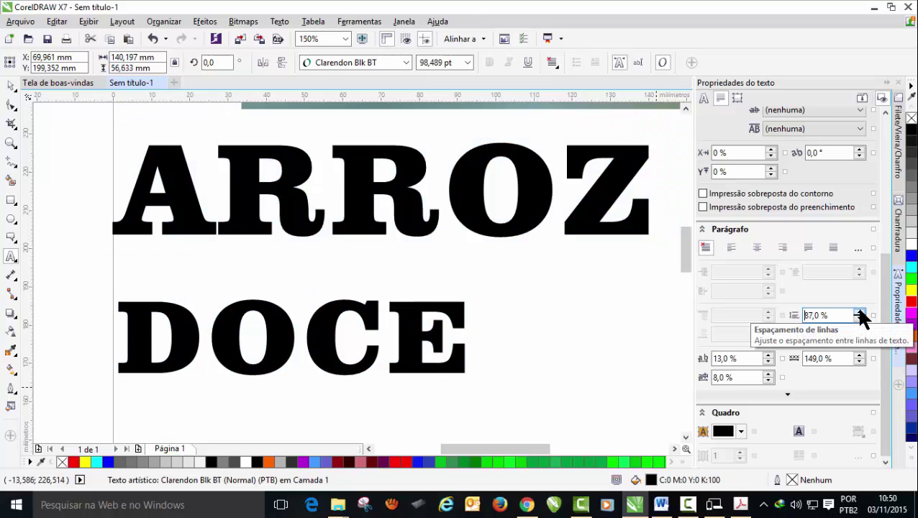
left_click(859, 319)
left_click(858, 319)
left_click(859, 319)
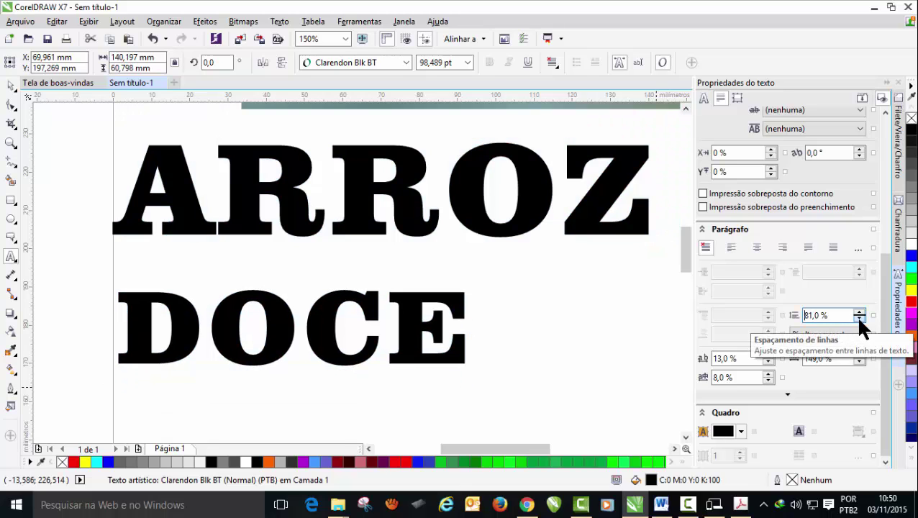
left_click(859, 319)
left_click(858, 319)
scroll(446, 292, "down", 2)
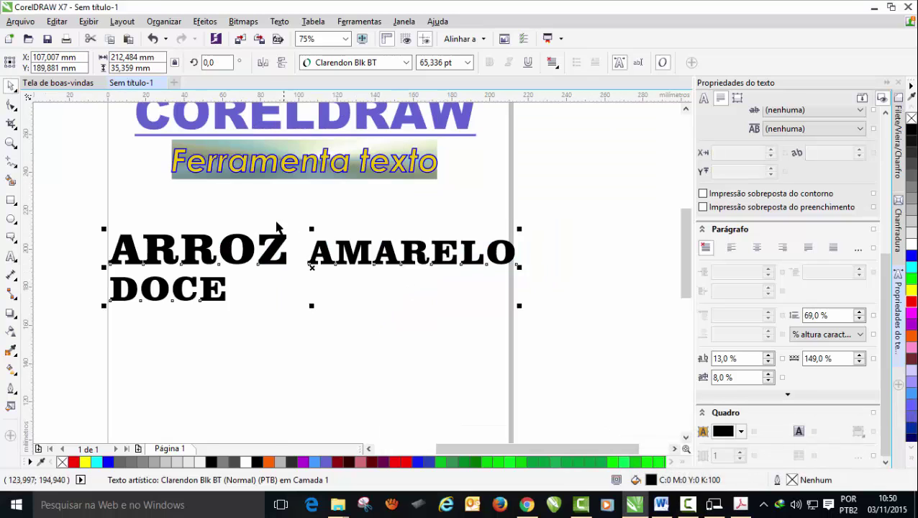
left_click(73, 190)
left_click(206, 263)
left_click(688, 505)
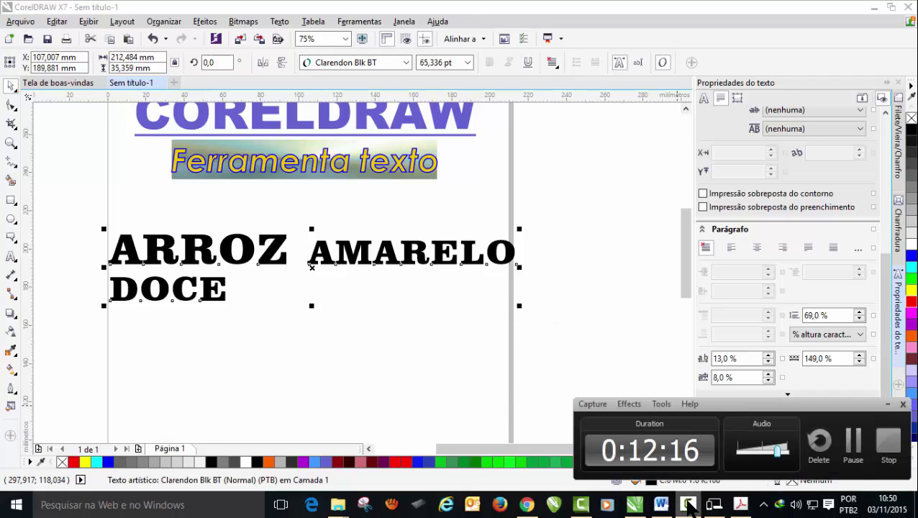
left_click(688, 504)
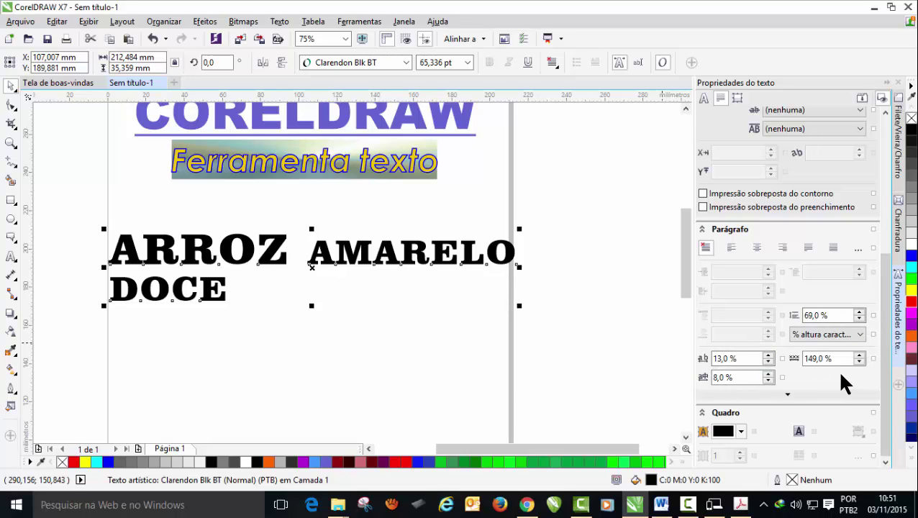
- Increase the word spacing with the Paragraph spinner, then reduce it back to 177 %
left_click(858, 354)
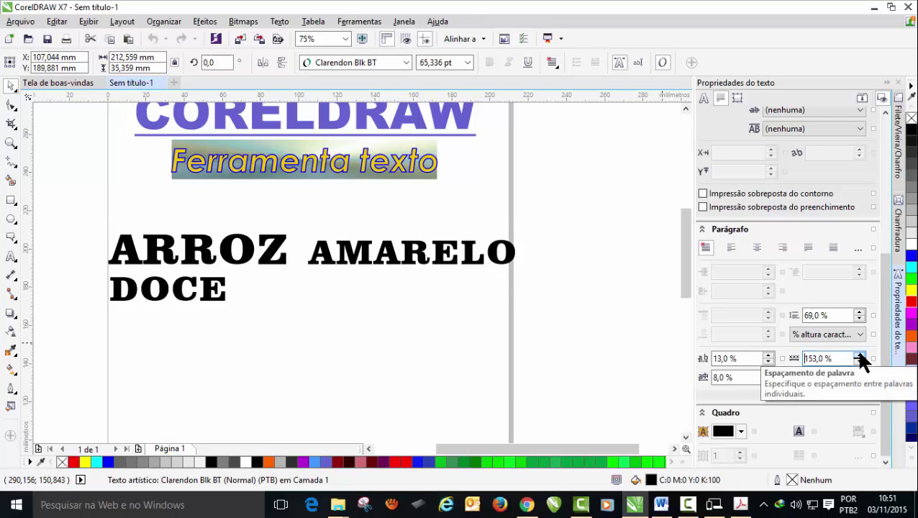
left_click(859, 354)
left_click(858, 354)
left_click(858, 354)
left_click(859, 354)
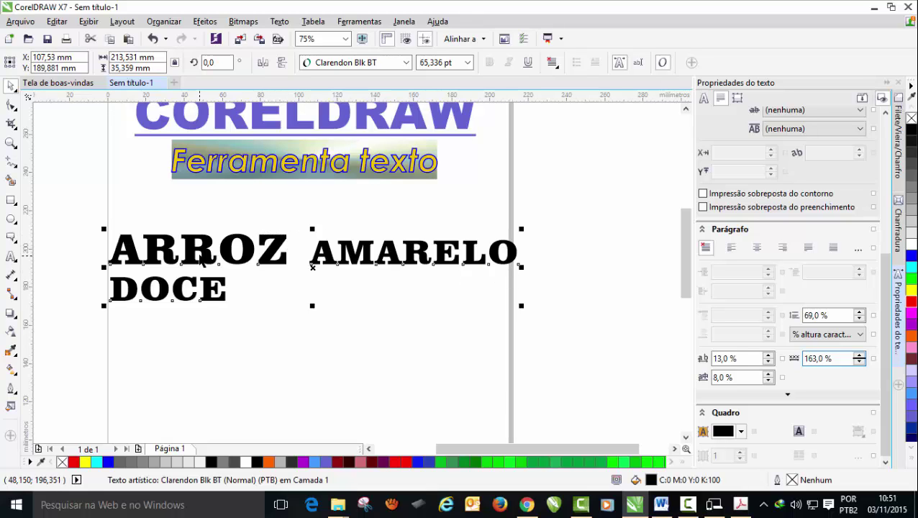
scroll(218, 249, "up", 1)
scroll(255, 250, "down", 1)
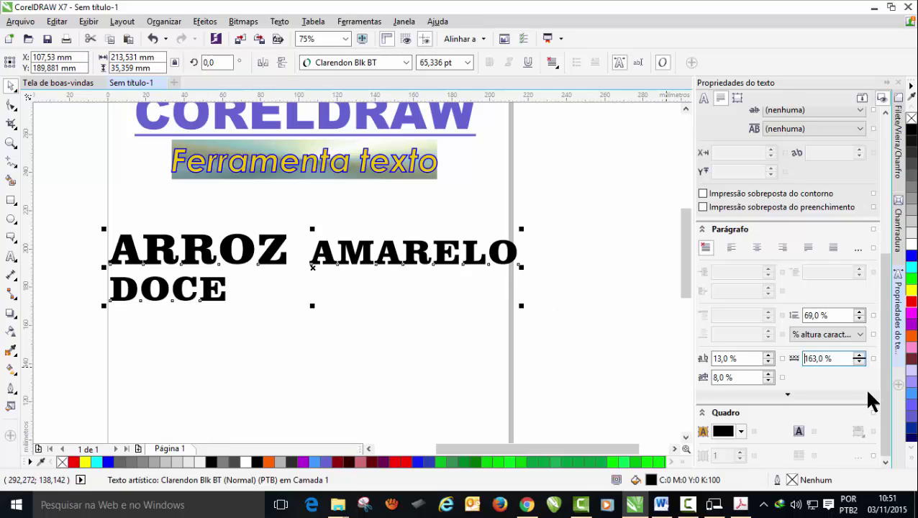
left_click(859, 357)
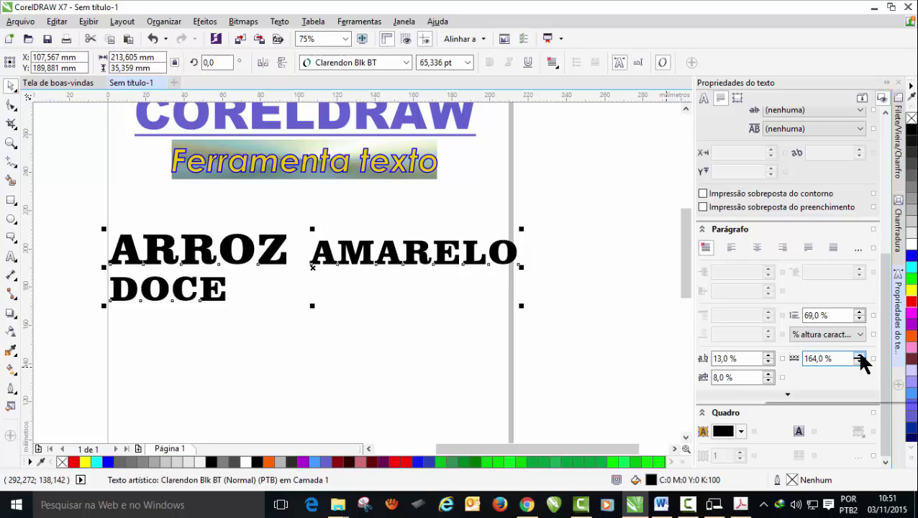
left_click(859, 357)
left_click(860, 357)
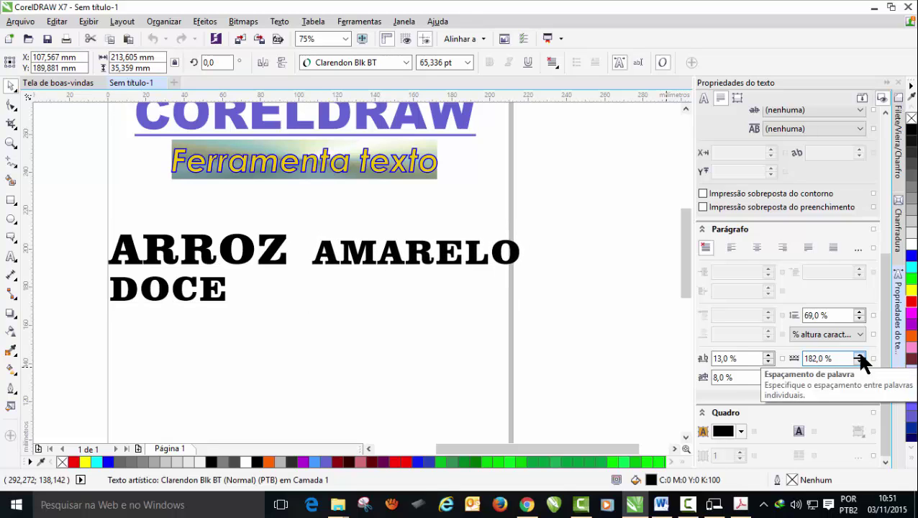
left_click(860, 357)
left_click(861, 362)
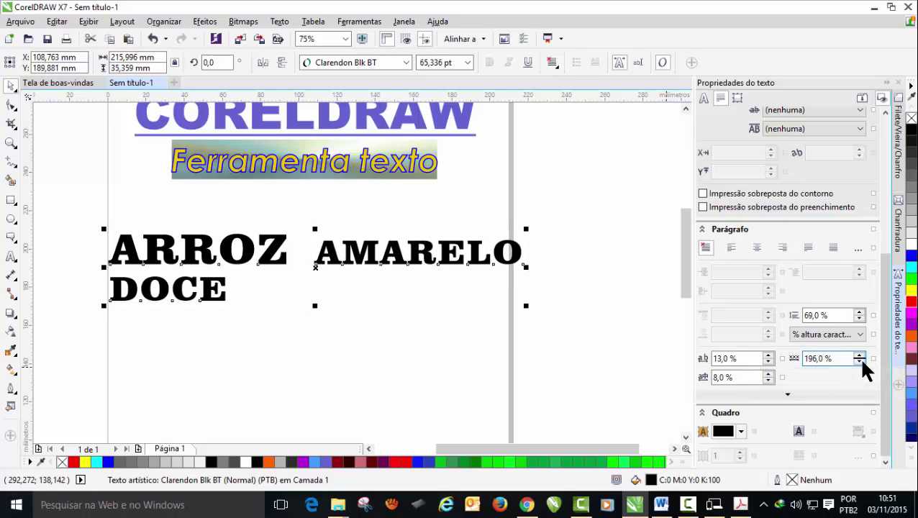
left_click(861, 362)
left_click(860, 361)
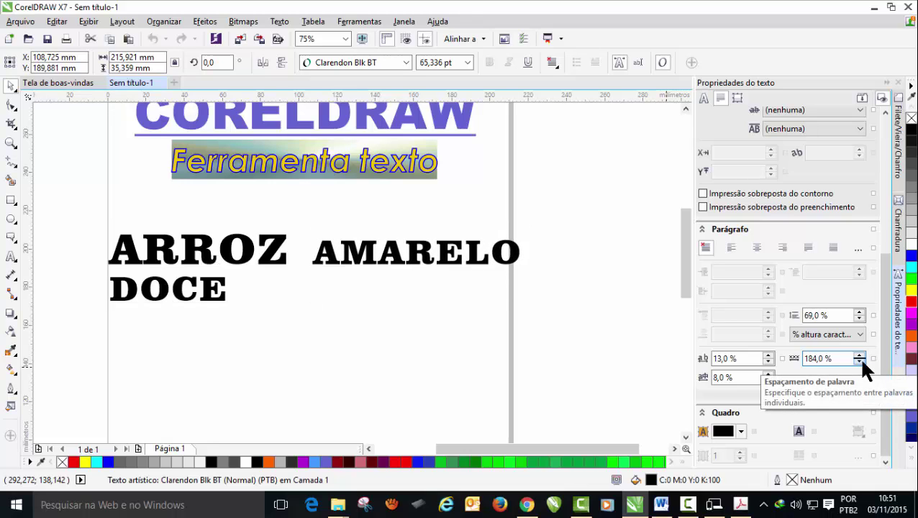
left_click(860, 361)
scroll(353, 245, "up", 2)
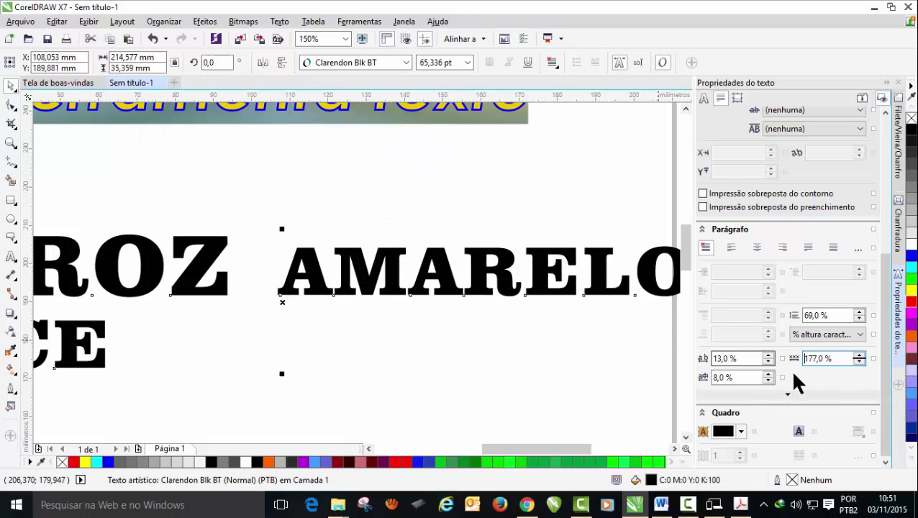
- Lower the word spacing step by step to 107 %, then nudge it back up to 122 %
left_click(859, 361)
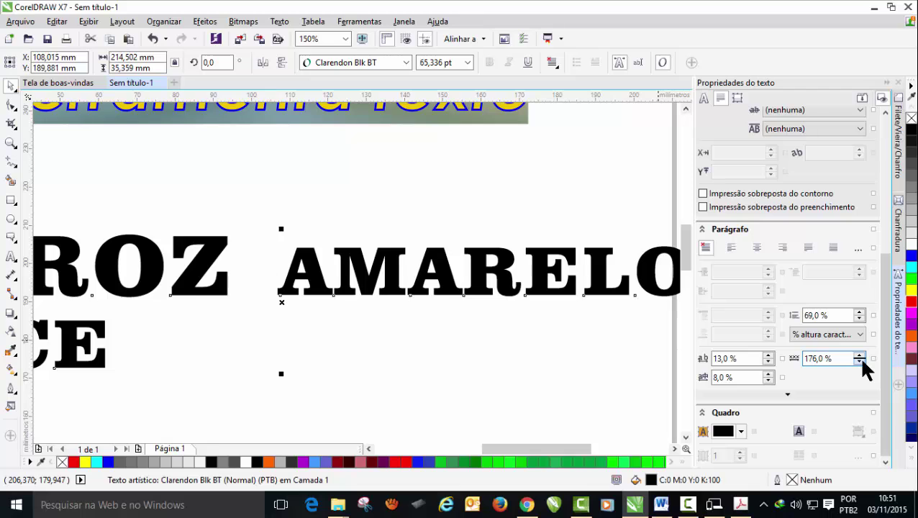
left_click(859, 362)
left_click(859, 362)
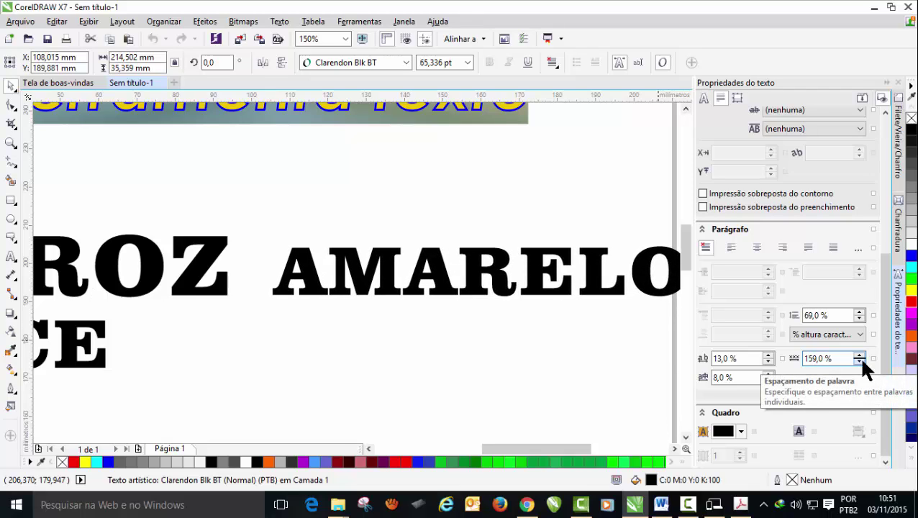
left_click(860, 362)
left_click(859, 362)
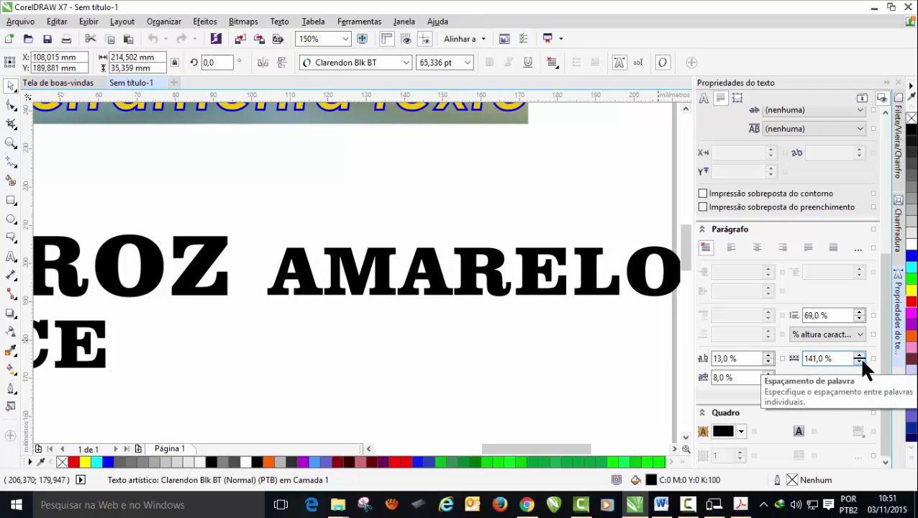
left_click(859, 362)
left_click(859, 361)
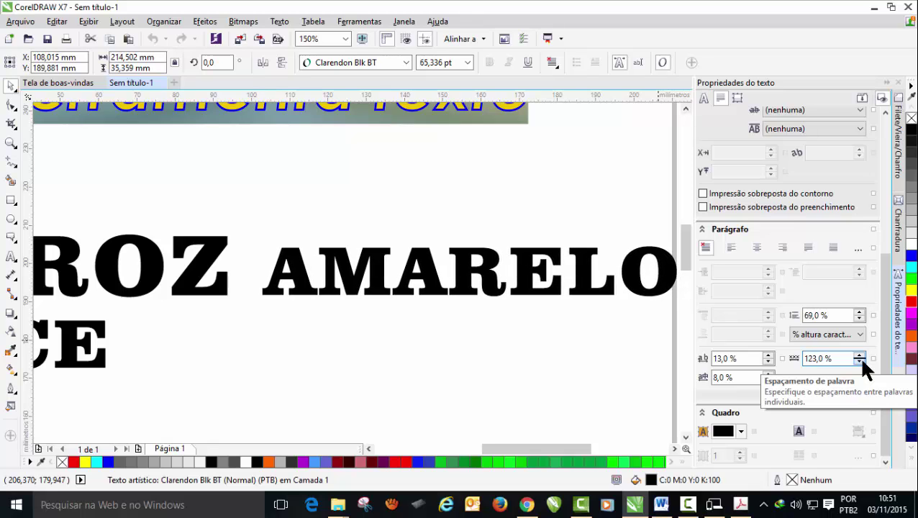
left_click(859, 362)
left_click(860, 362)
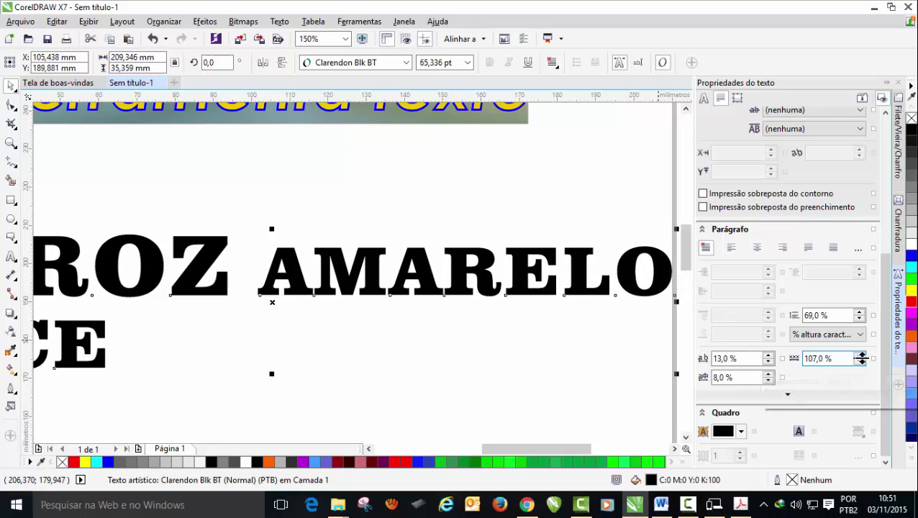
left_click(858, 354)
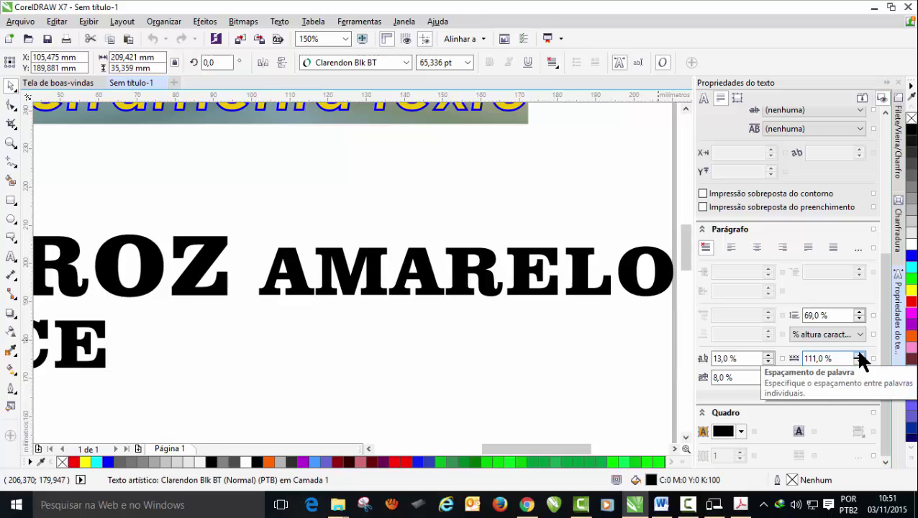
left_click(857, 354)
left_click(858, 354)
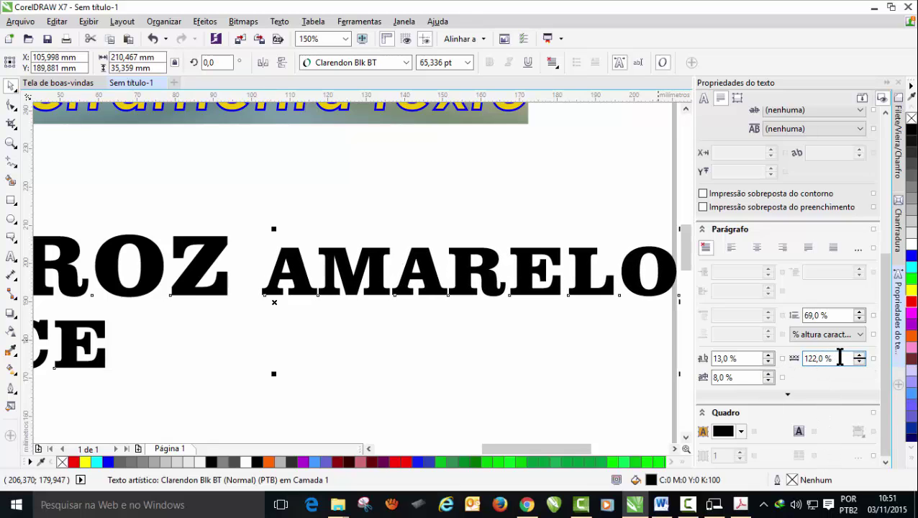
- Enter a word spacing of 200 %, then replace it with 20 %
left_click_drag(833, 358, 797, 358)
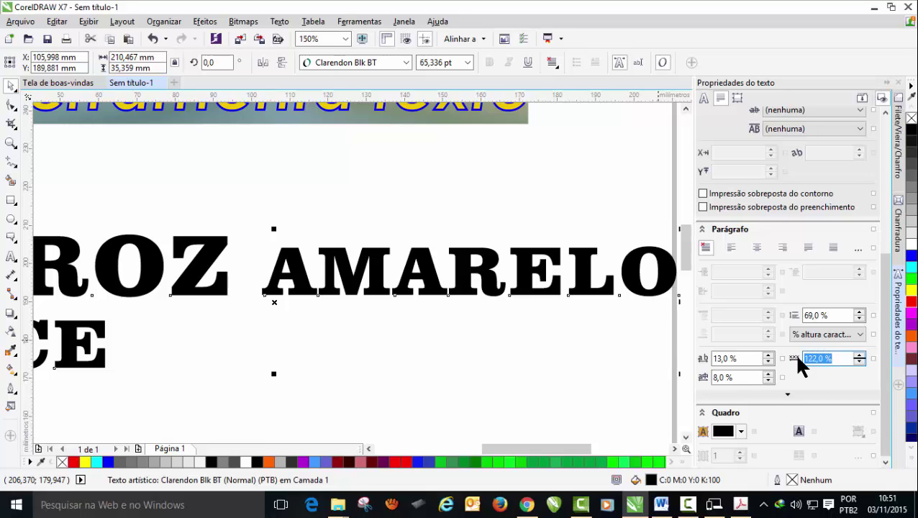
type("200")
key("Return")
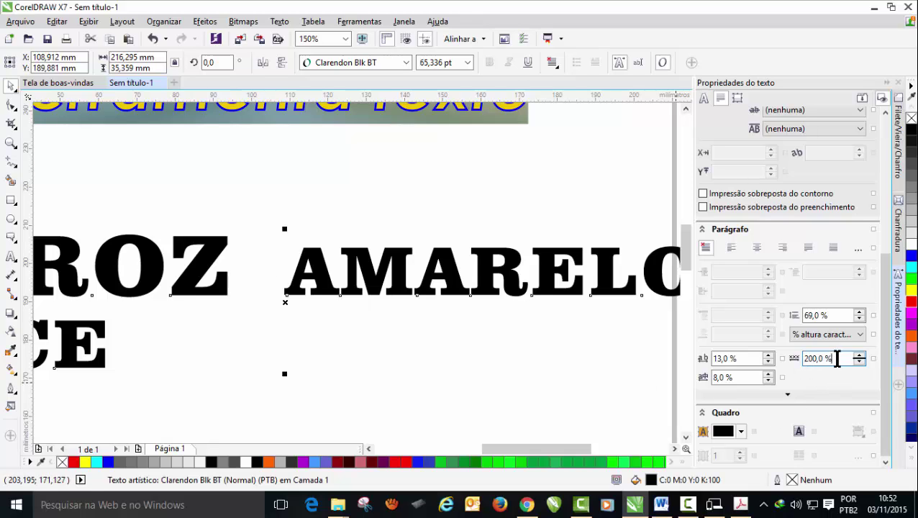
left_click_drag(837, 358, 797, 360)
type("20")
key("Return")
scroll(471, 279, "down", 1)
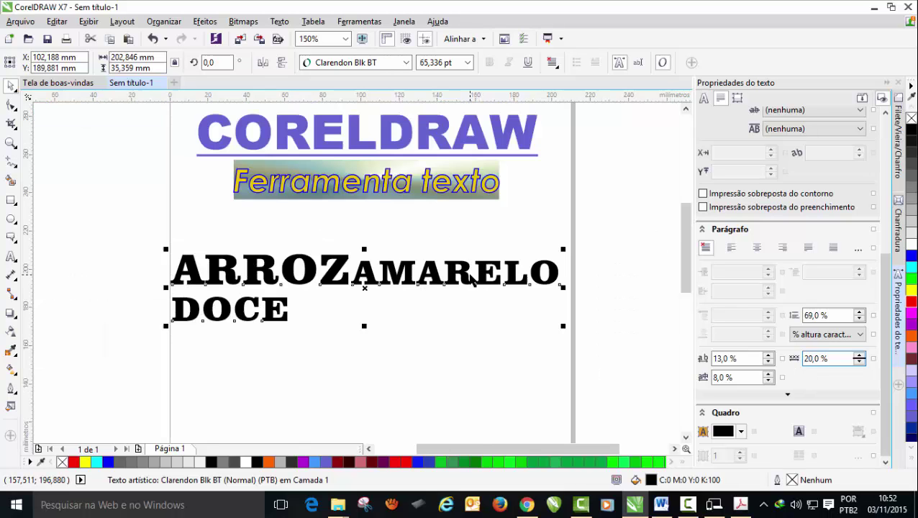
scroll(319, 259, "up", 1)
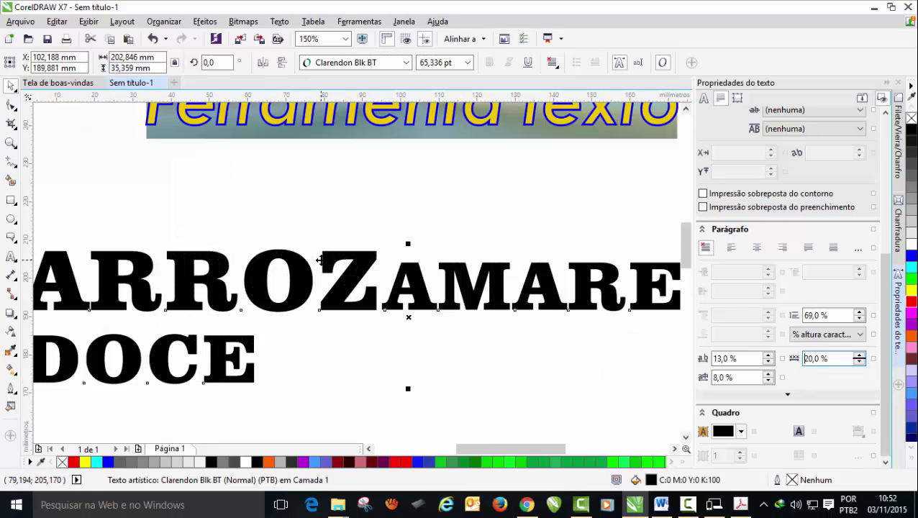
scroll(320, 259, "down", 1)
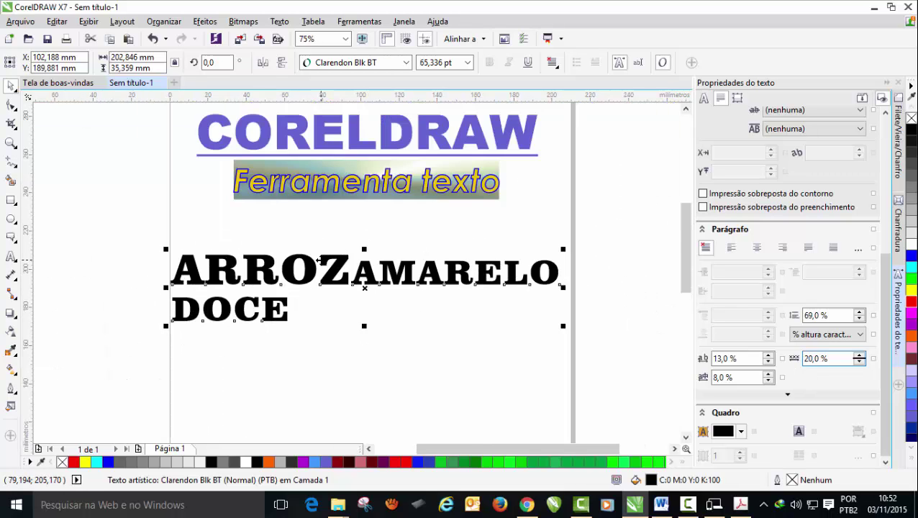
left_click(126, 184)
left_click_drag(687, 265, 688, 254)
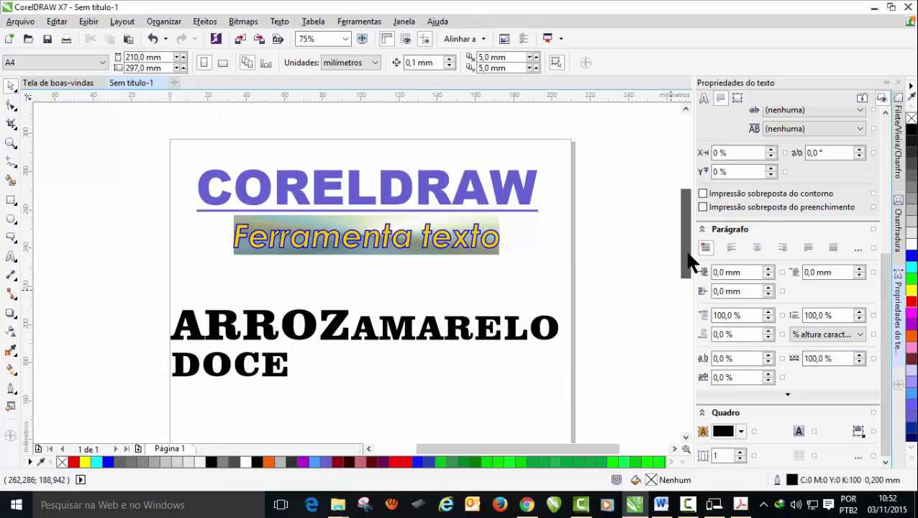